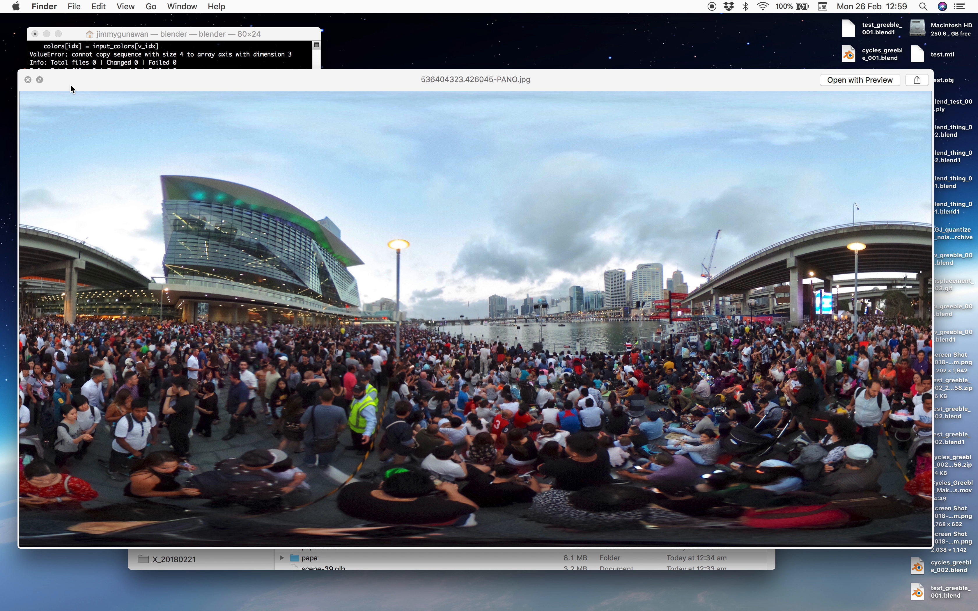
- Close the panorama image preview and switch to the Facebook page with the draft 3D globe post
{"action": "left_click", "coordinate": [27, 80]}
{"action": "left_click_drag", "start_coordinate": [341, 193], "coordinate": [412, 240]}
{"action": "key", "text": "ctrl+Right"}
{"action": "key", "text": "ctrl+Right"}
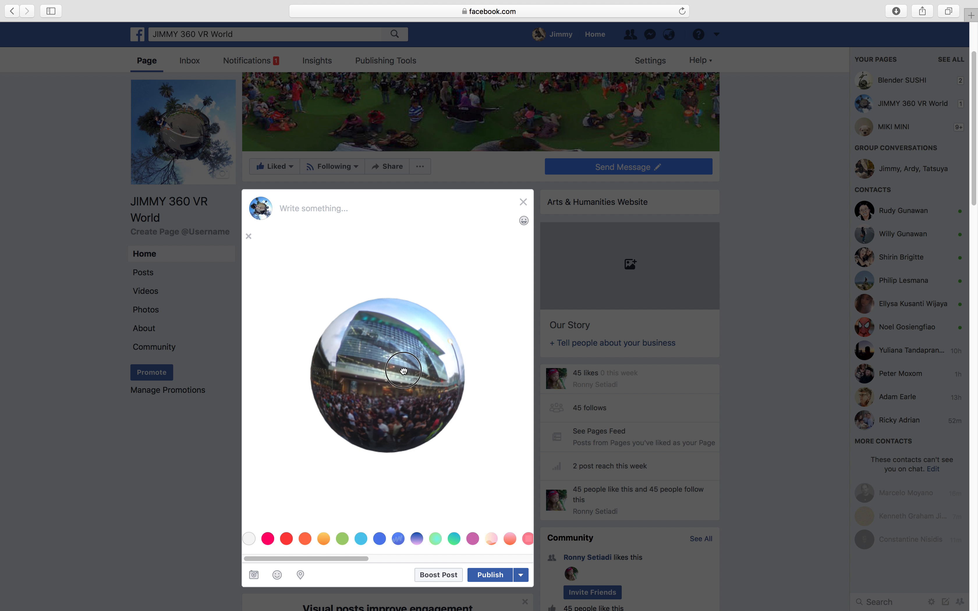
- Try several backgrounds behind the 3D globe, including blue-pink gradient, purple and dunes, choose the coral one and publish the post
{"action": "left_click", "coordinate": [416, 538]}
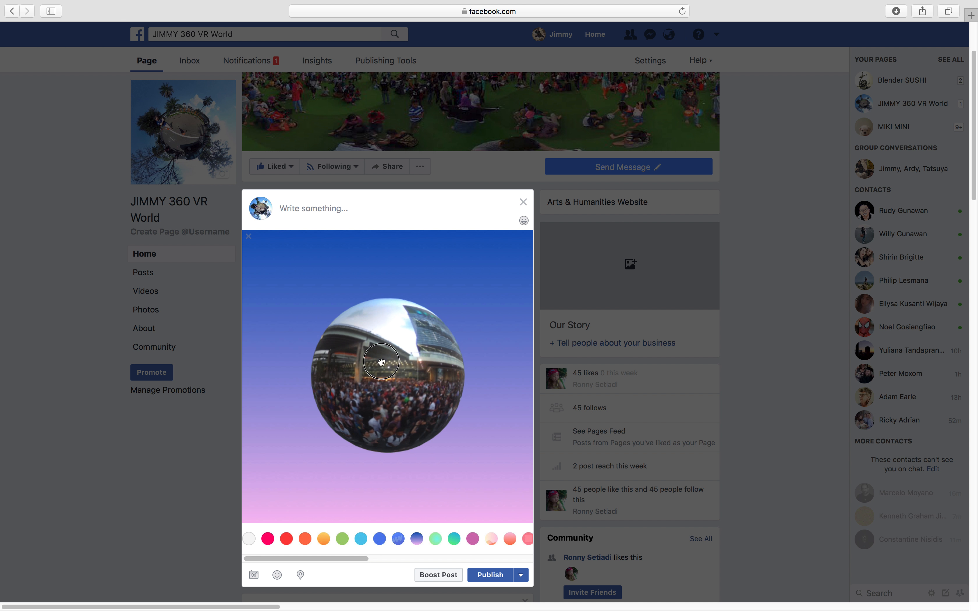
{"action": "left_click", "coordinate": [455, 539]}
{"action": "left_click", "coordinate": [473, 539]}
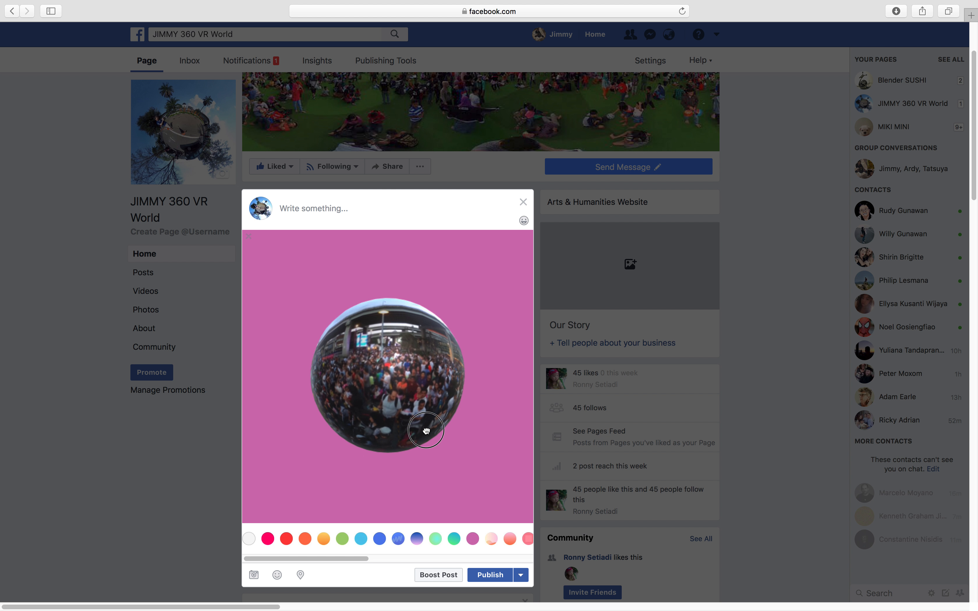
{"action": "left_click", "coordinate": [491, 539]}
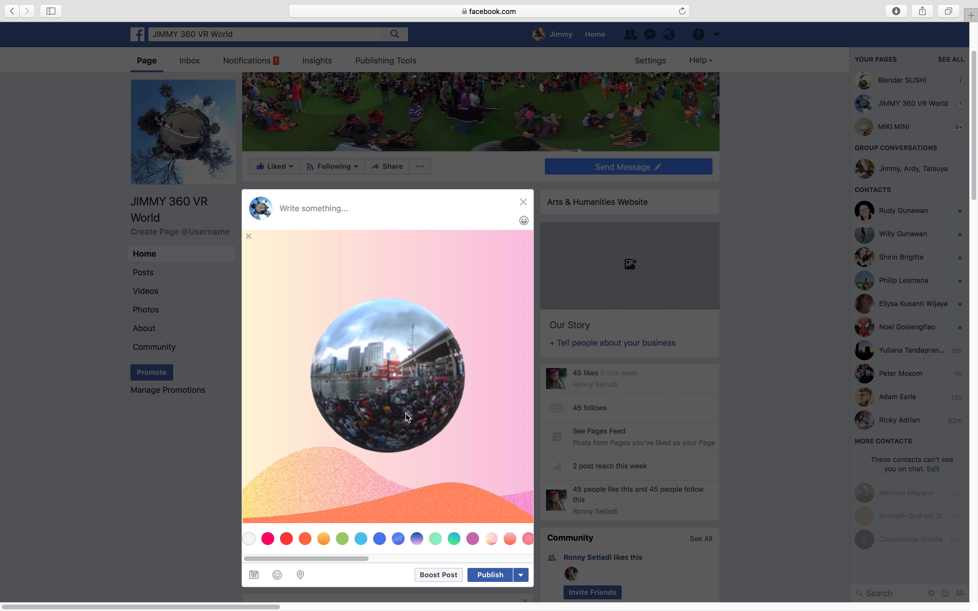
{"action": "left_click", "coordinate": [510, 539]}
{"action": "left_click", "coordinate": [498, 575]}
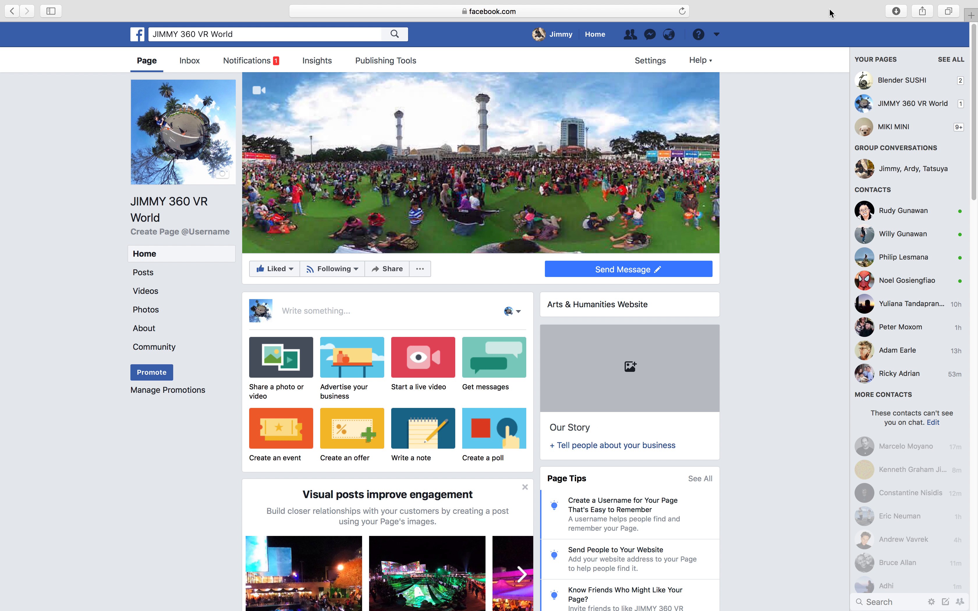
- Open the three.js editor at threejs.org/editor in a new browser tab
{"action": "left_click", "coordinate": [971, 15]}
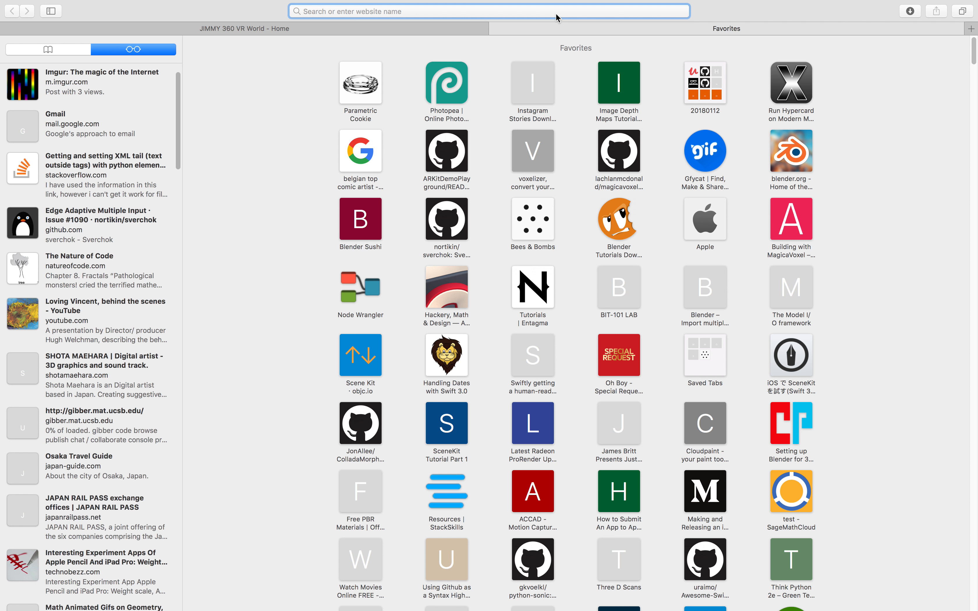
{"action": "type", "text": "three"}
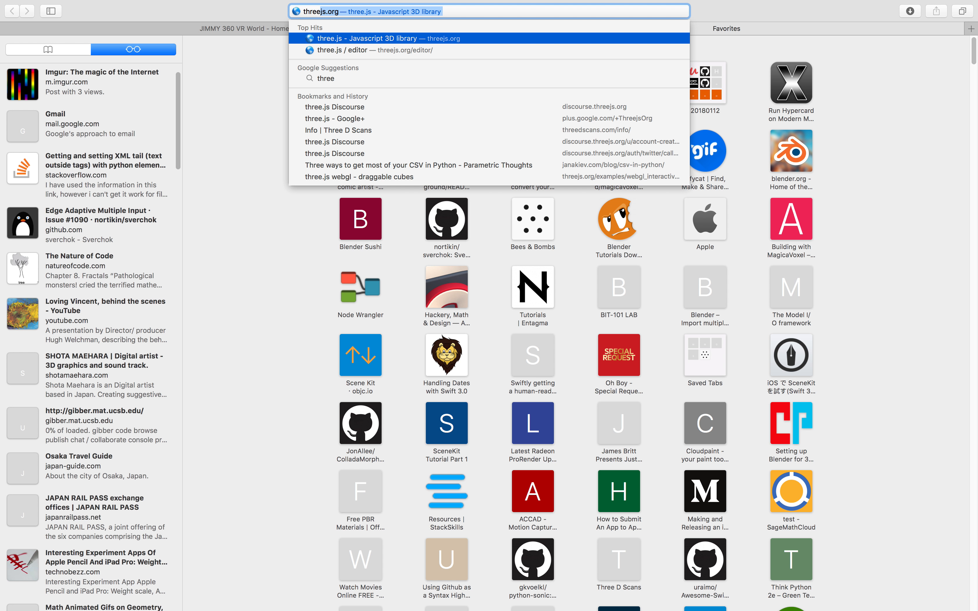
{"action": "type", "text": "editor"}
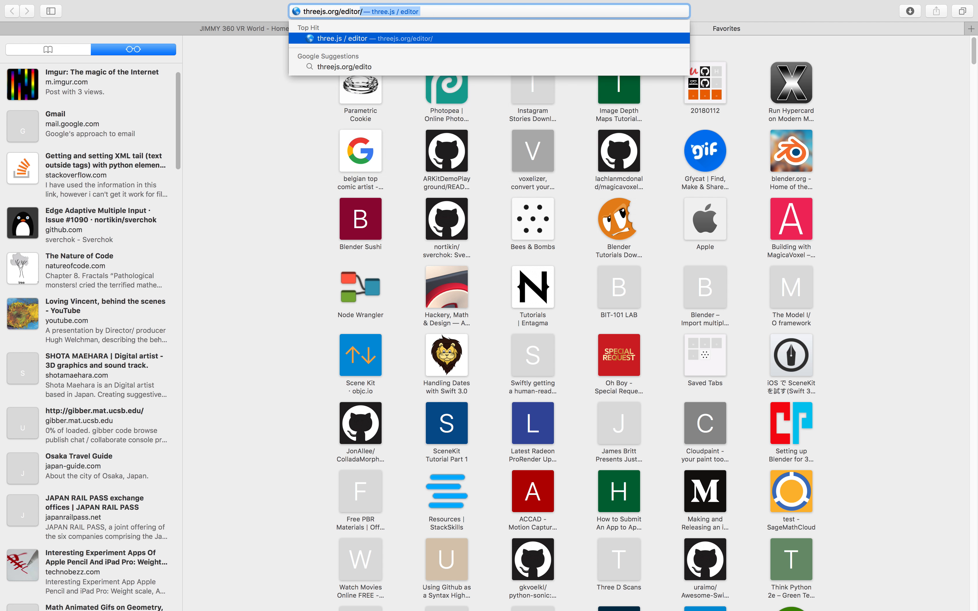
{"action": "key", "text": "Return"}
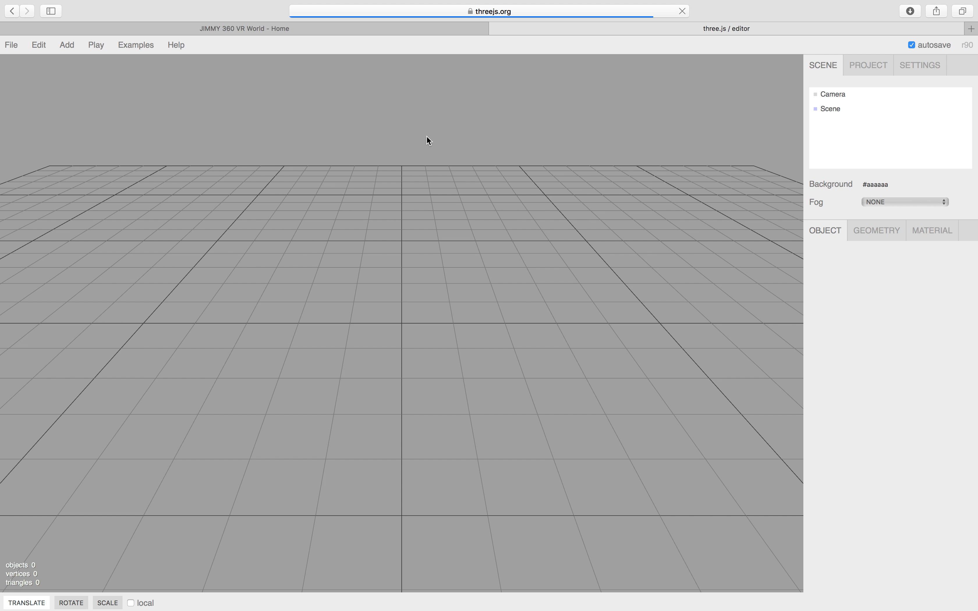
- Add a sphere to the empty scene
{"action": "left_click_drag", "start_coordinate": [427, 139], "coordinate": [143, 169]}
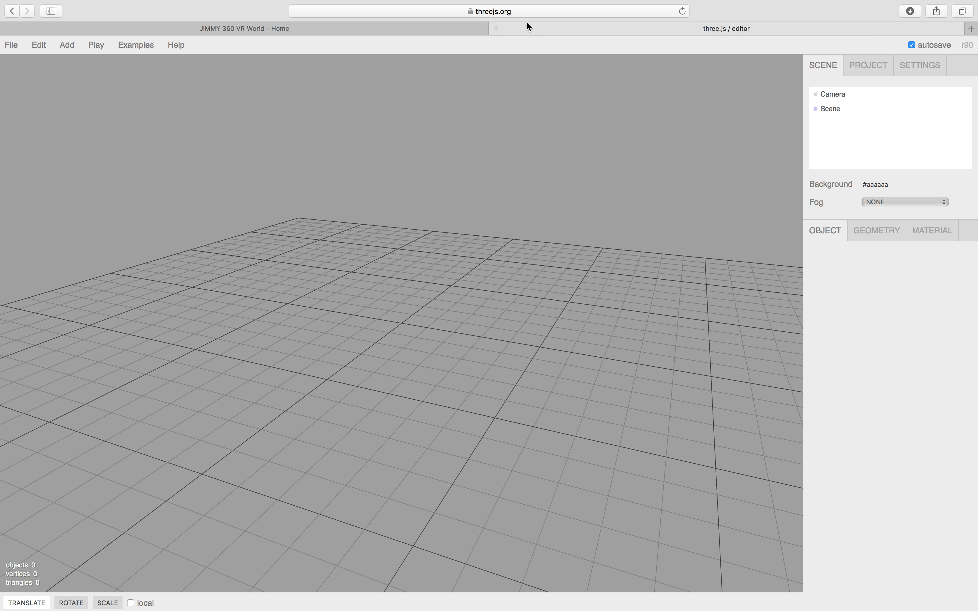
{"action": "left_click_drag", "start_coordinate": [517, 183], "coordinate": [221, 219]}
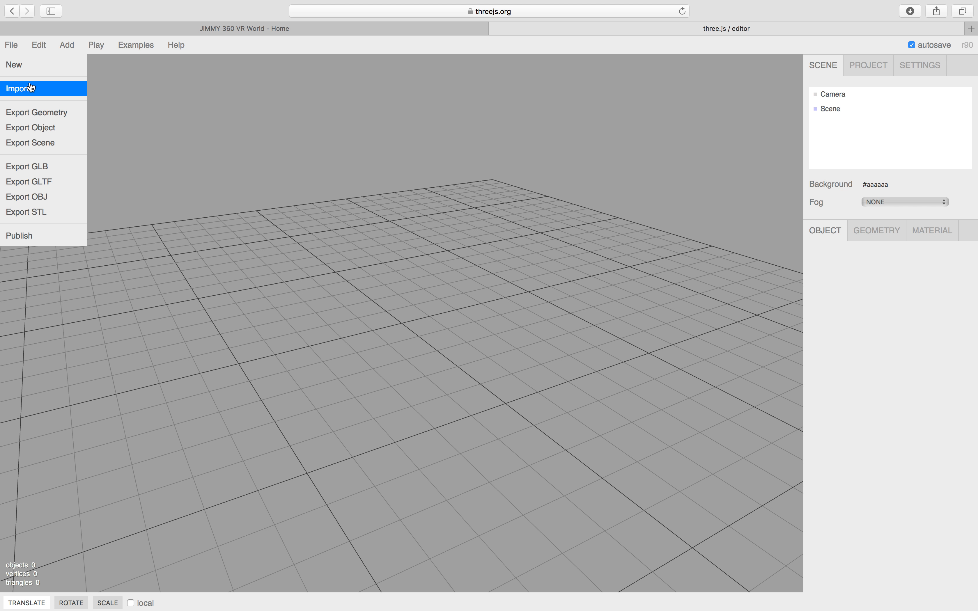
{"action": "mouse_move", "coordinate": [63, 49]}
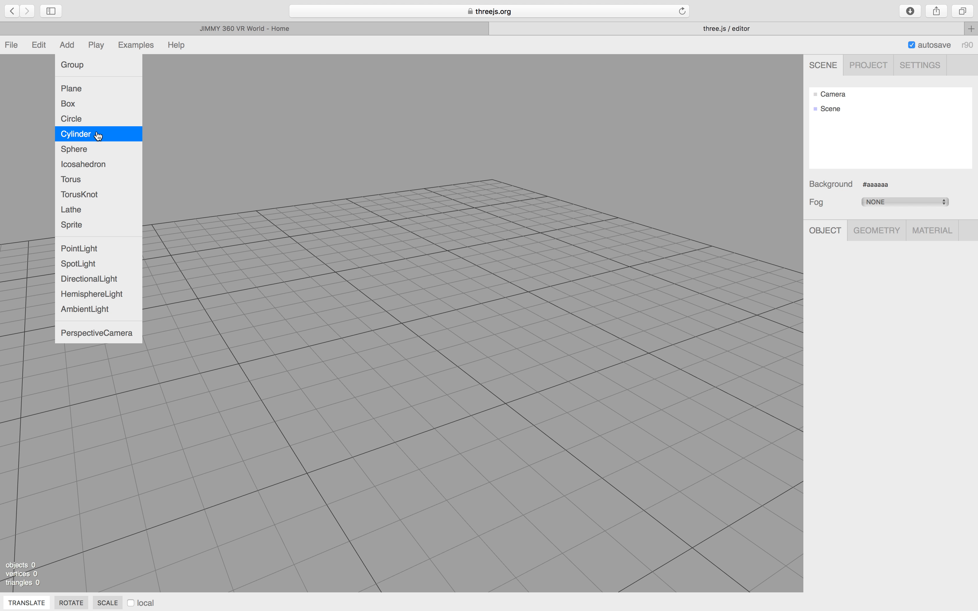
{"action": "left_click", "coordinate": [98, 150]}
{"action": "left_click_drag", "start_coordinate": [479, 258], "coordinate": [301, 239]}
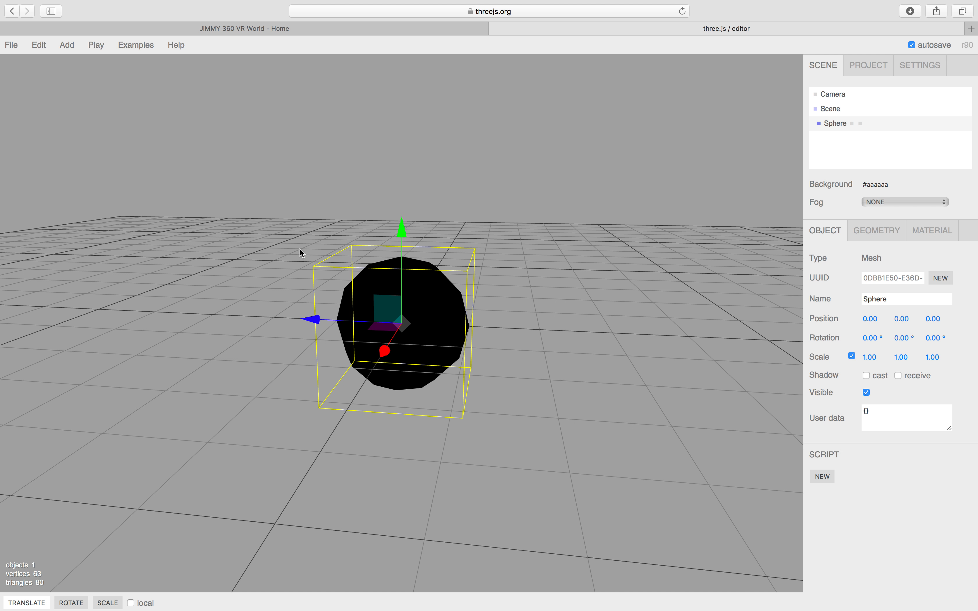
- Add a point light and move it up and in front of the sphere, to about 0, 1.69, 3.26
{"action": "mouse_move", "coordinate": [65, 48]}
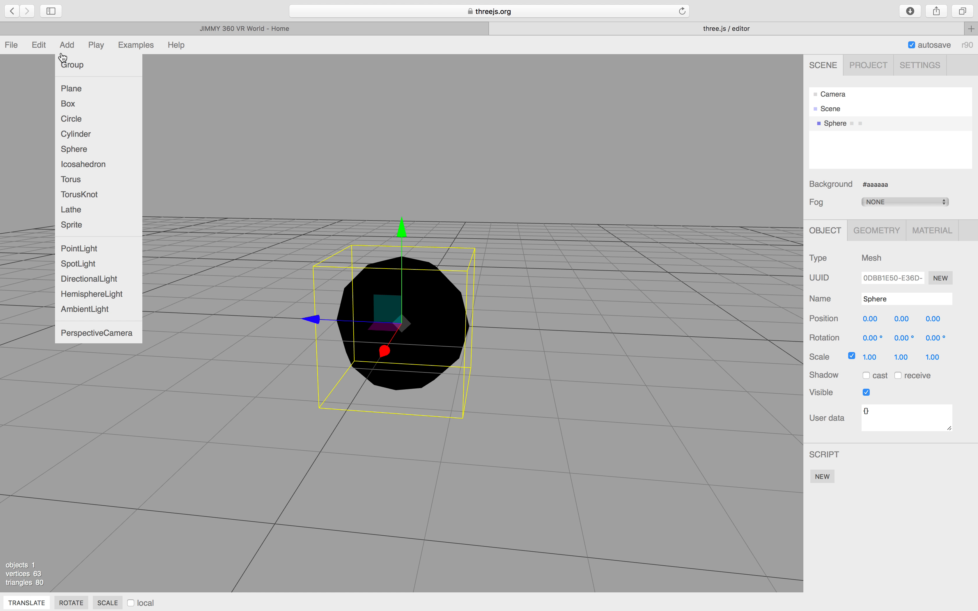
{"action": "left_click", "coordinate": [98, 247]}
{"action": "left_click_drag", "start_coordinate": [316, 319], "coordinate": [104, 311]}
{"action": "left_click_drag", "start_coordinate": [187, 217], "coordinate": [181, 101]}
{"action": "left_click_drag", "start_coordinate": [375, 222], "coordinate": [533, 205]}
- Add a hemisphere light to the scene
{"action": "mouse_move", "coordinate": [63, 50]}
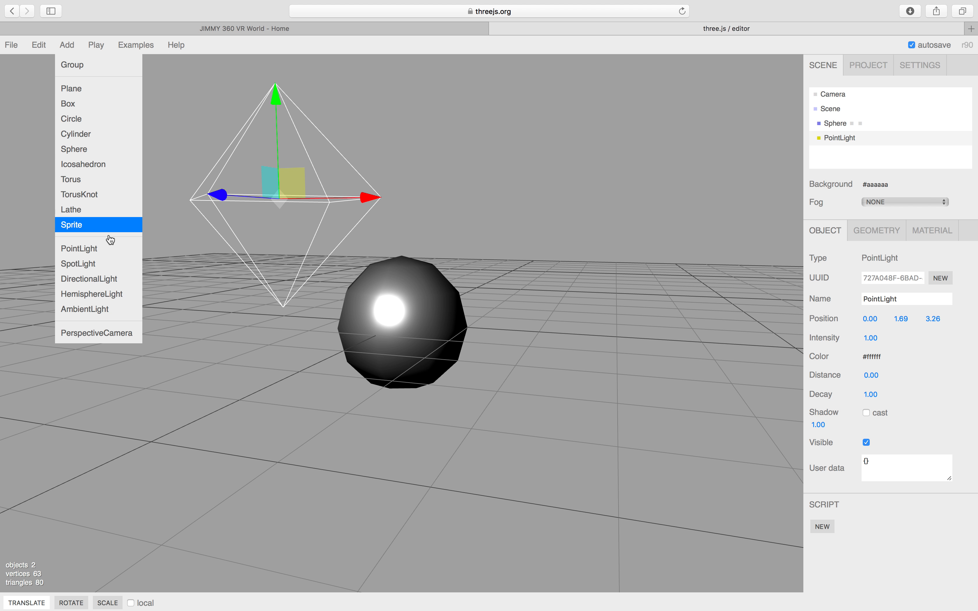
{"action": "left_click", "coordinate": [93, 294]}
{"action": "left_click_drag", "start_coordinate": [454, 207], "coordinate": [528, 211]}
- Select the sphere and set its geometry's height segments to 5
{"action": "left_click", "coordinate": [404, 285]}
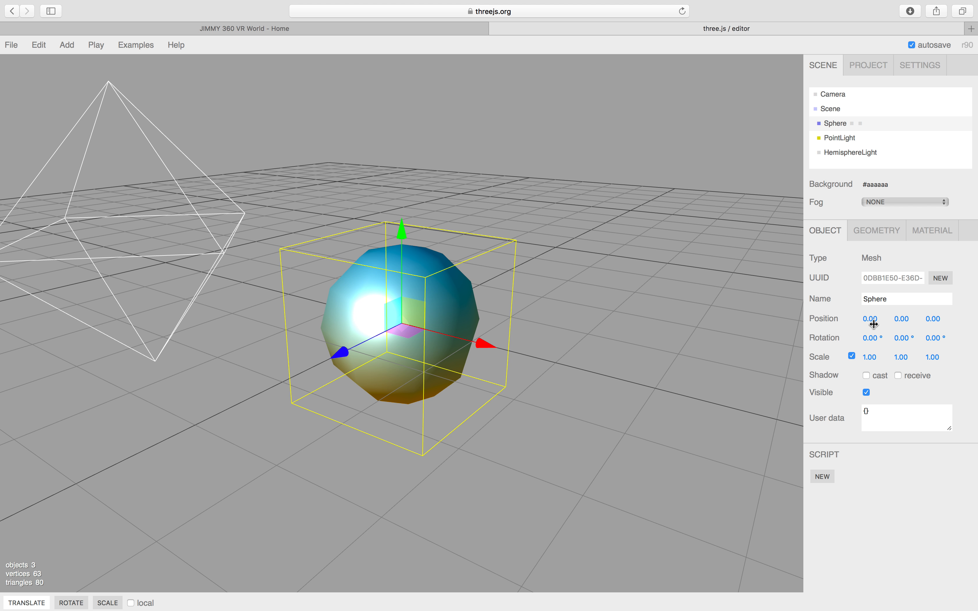
{"action": "left_click_drag", "start_coordinate": [594, 306], "coordinate": [529, 283]}
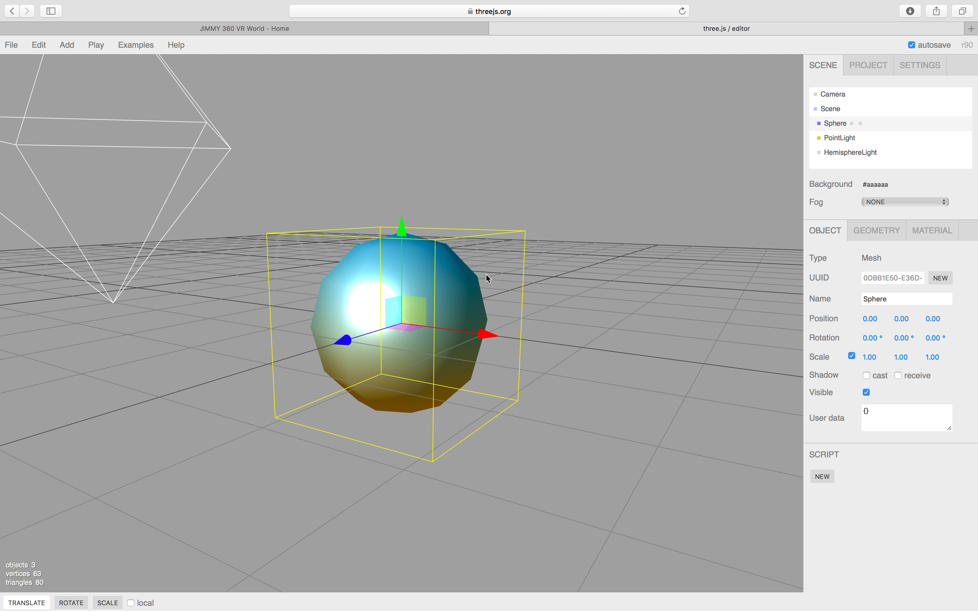
{"action": "left_click", "coordinate": [884, 232]}
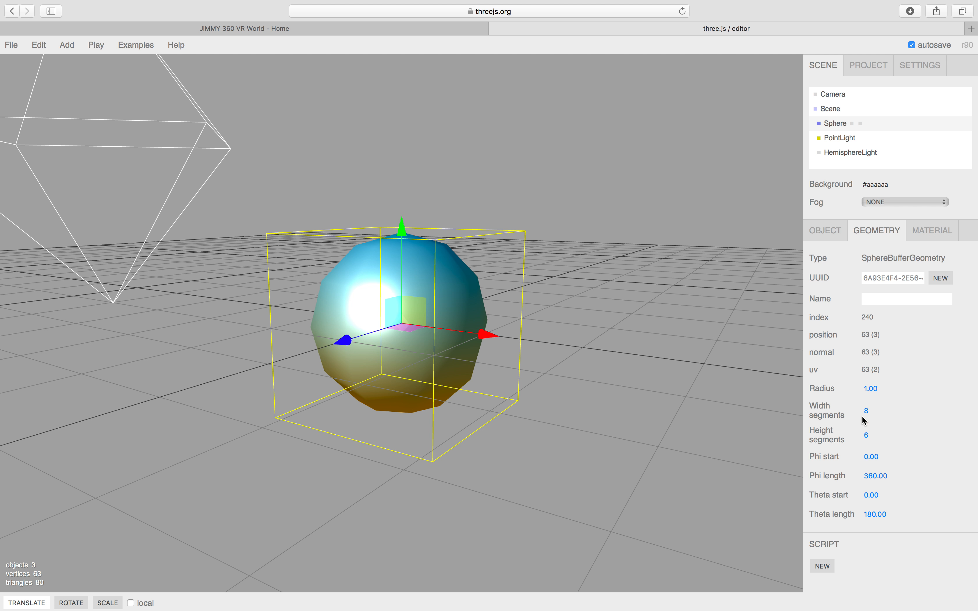
{"action": "left_click_drag", "start_coordinate": [878, 432], "coordinate": [867, 435]}
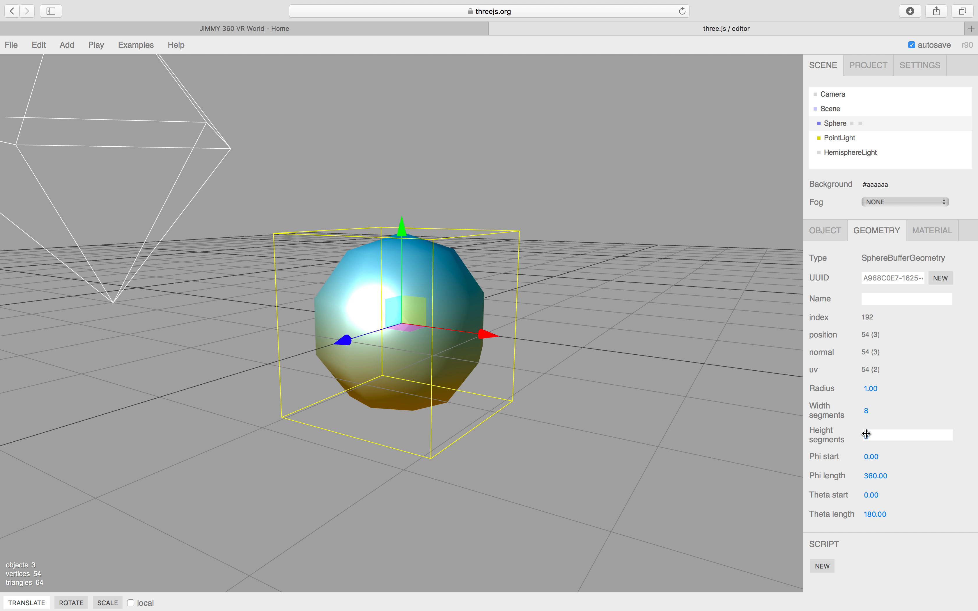
{"action": "left_click", "coordinate": [711, 380]}
{"action": "left_click_drag", "start_coordinate": [711, 381], "coordinate": [649, 365]}
{"action": "left_click", "coordinate": [382, 310]}
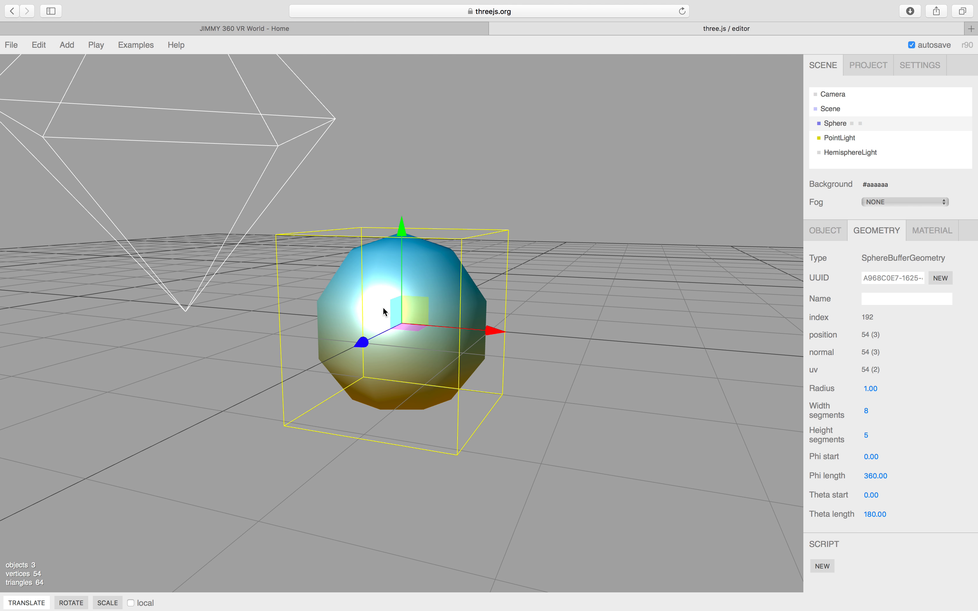
{"action": "left_click_drag", "start_coordinate": [382, 309], "coordinate": [615, 345]}
- Switch to Finder, preview the image 536404323.jpg in the Downloads folder, and return to the three.js editor
{"action": "key", "text": "ctrl+Left"}
{"action": "key", "text": "ctrl+Left"}
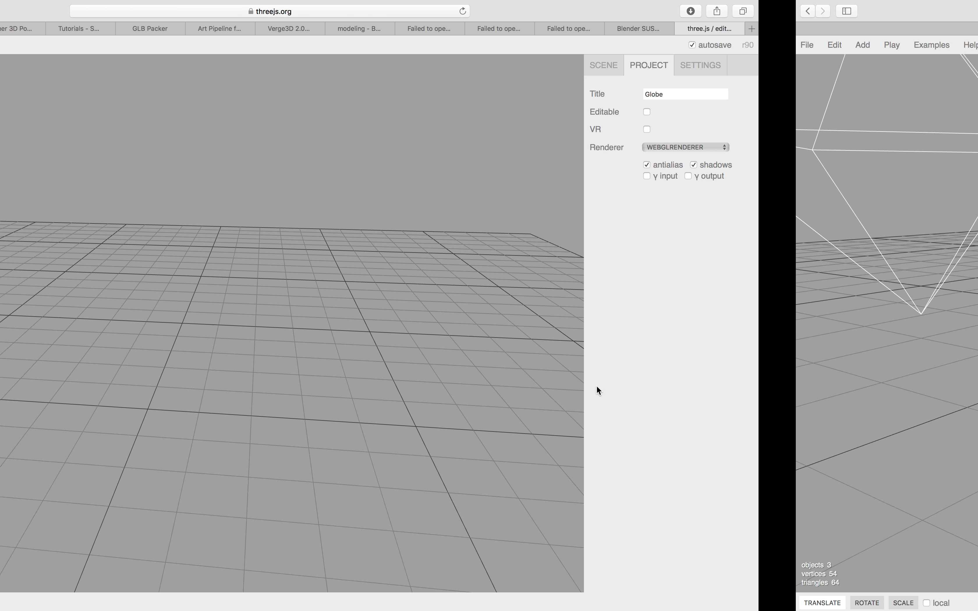
{"action": "key", "text": "ctrl+Right"}
{"action": "key", "text": "ctrl+Right"}
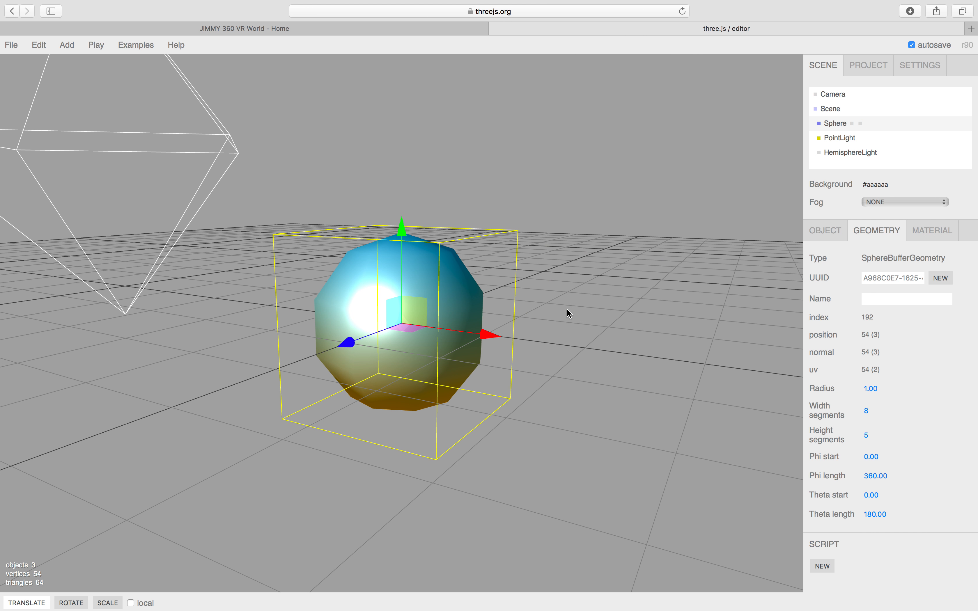
{"action": "key", "text": "ctrl+Up"}
{"action": "left_click_drag", "start_coordinate": [504, 53], "coordinate": [382, 58]}
{"action": "left_click", "coordinate": [382, 57]}
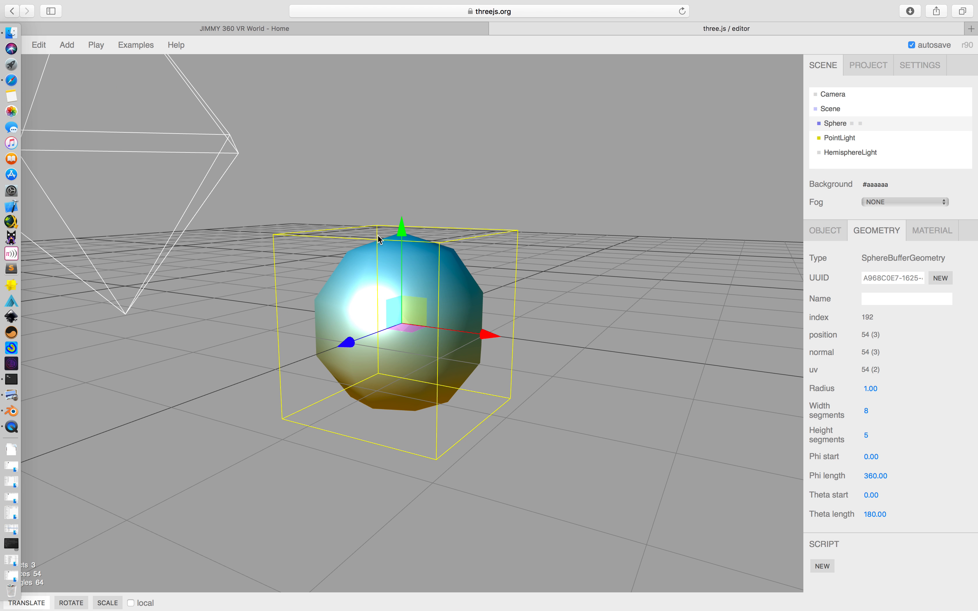
{"action": "key", "text": "ctrl+Left"}
{"action": "left_click", "coordinate": [326, 194]}
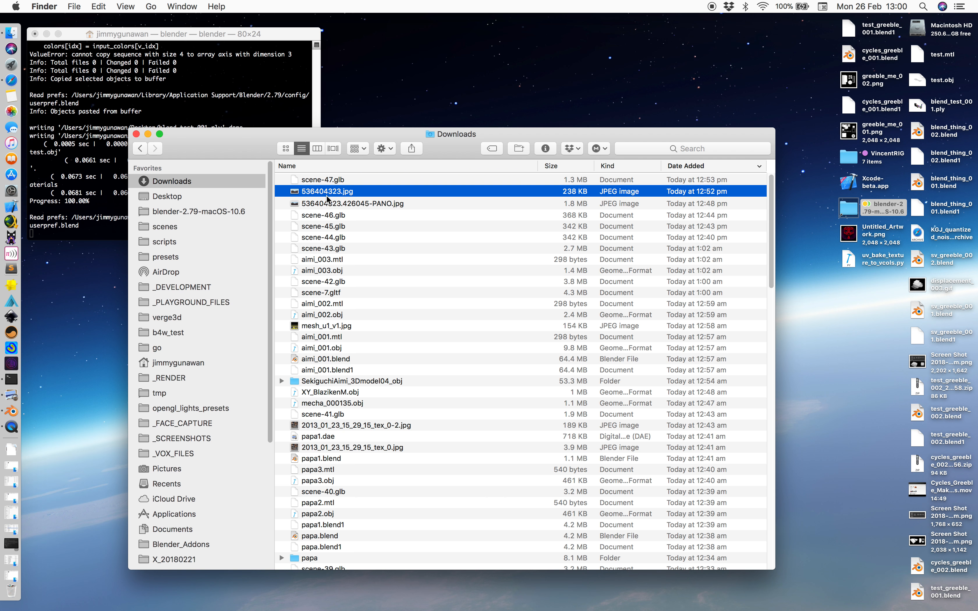
{"action": "key", "text": "space"}
{"action": "key", "text": "space"}
{"action": "key", "text": "ctrl+Right"}
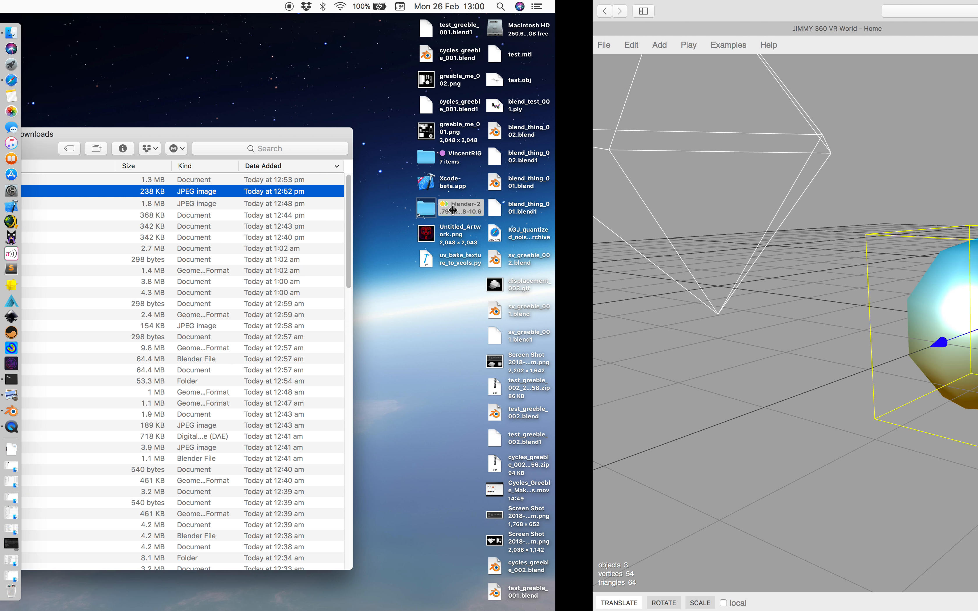
{"action": "left_click", "coordinate": [499, 211]}
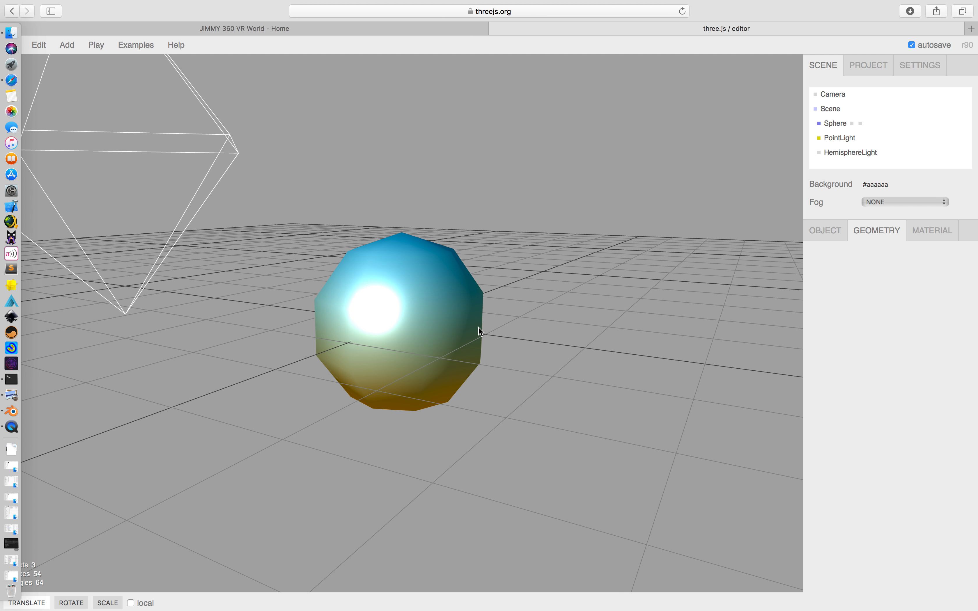
{"action": "key", "text": "ctrl+Up"}
{"action": "key", "text": "ctrl+Up"}
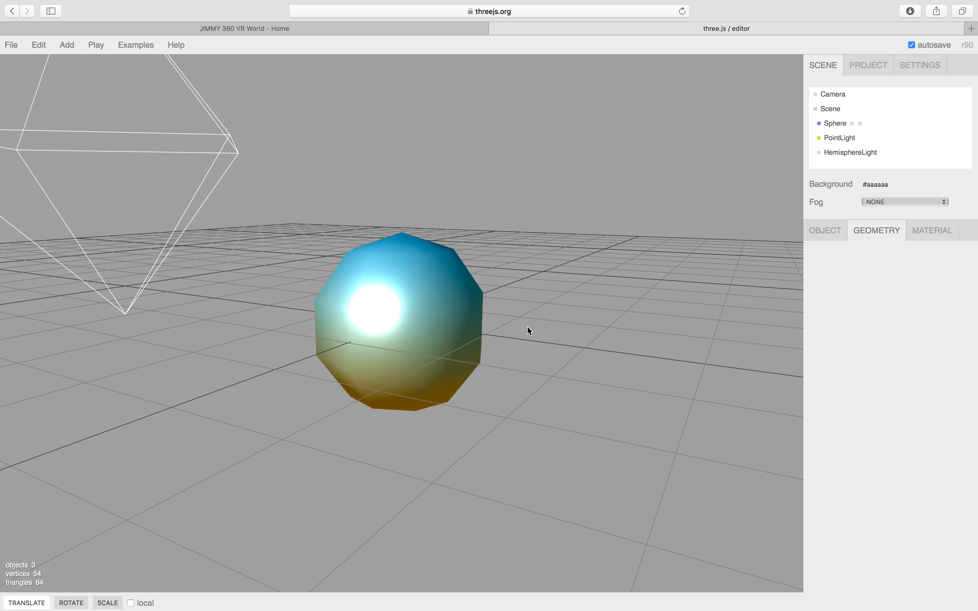
- Smooth the sphere by setting both its width segments and its height segments to 24
{"action": "left_click", "coordinate": [436, 293]}
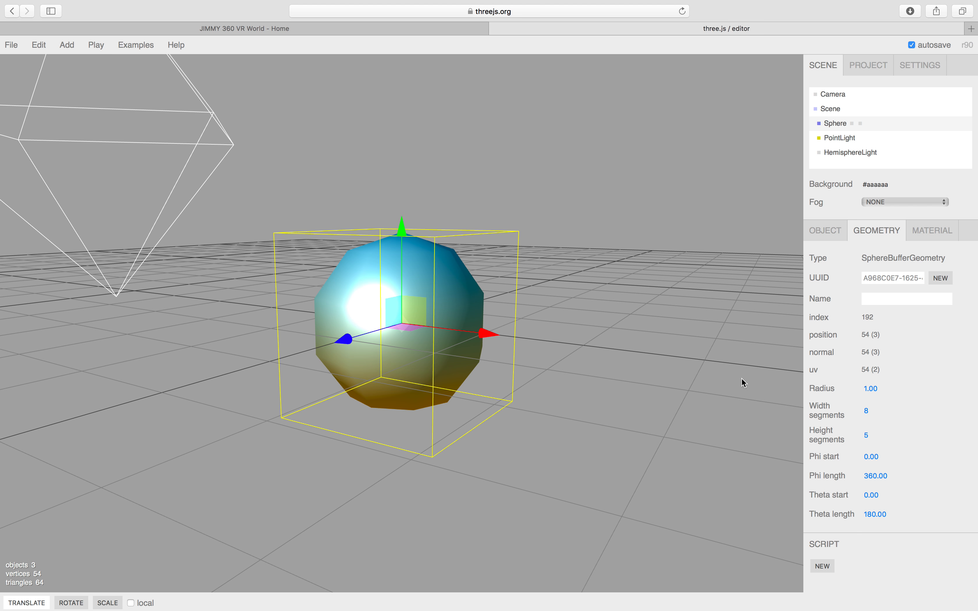
{"action": "left_click", "coordinate": [865, 409]}
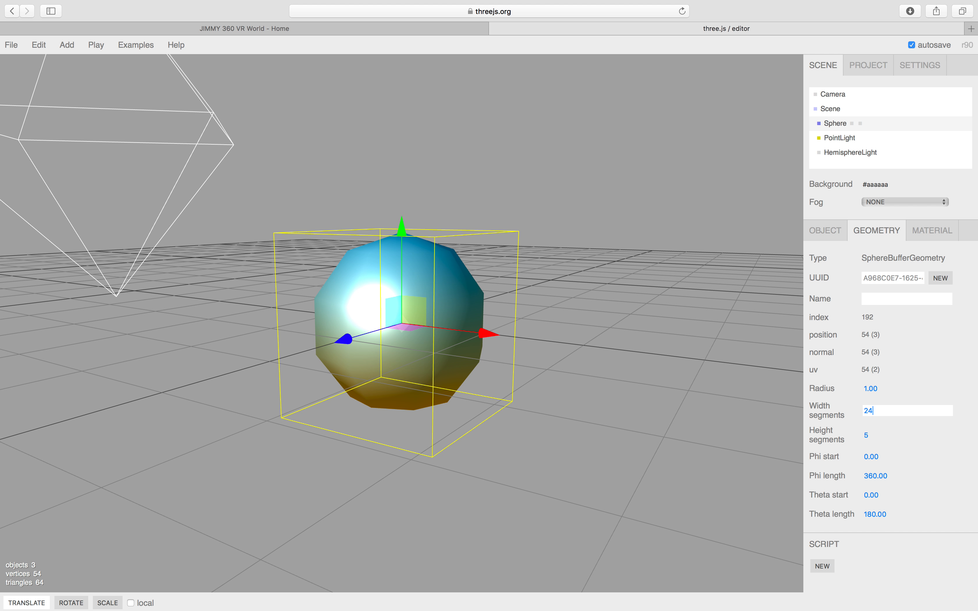
{"action": "key", "text": "Return"}
{"action": "left_click", "coordinate": [865, 436]}
{"action": "type", "text": "24"}
{"action": "key", "text": "Return"}
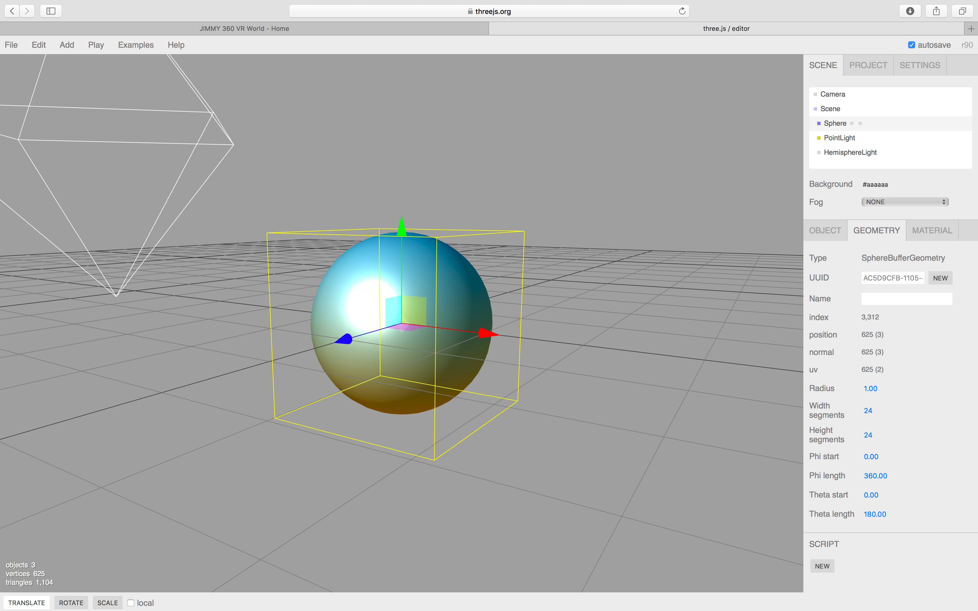
{"action": "left_click_drag", "start_coordinate": [747, 388], "coordinate": [582, 325]}
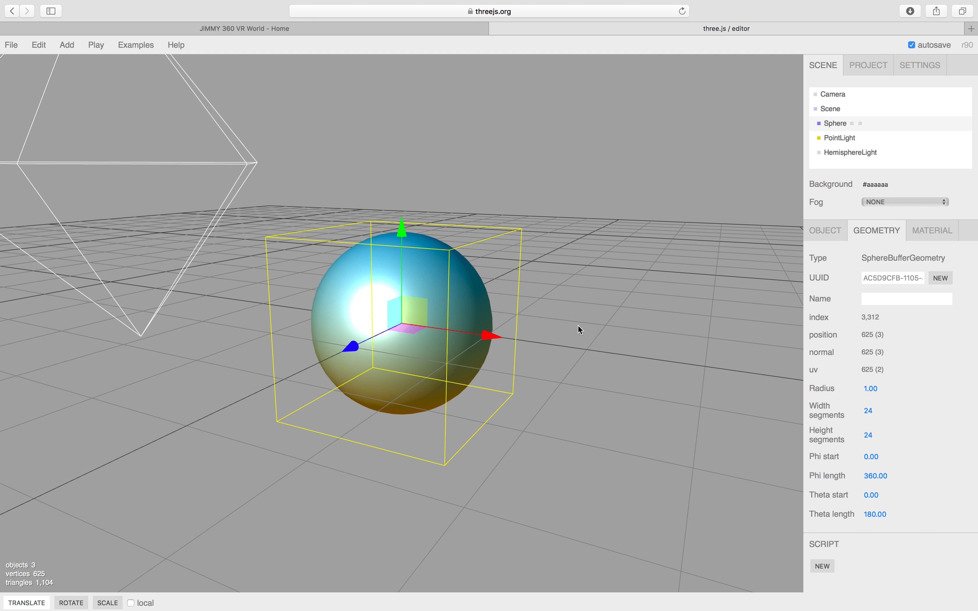
- Load 536404323.jpg from the Downloads folder as the sphere's material map and enable the map
{"action": "left_click", "coordinate": [941, 231]}
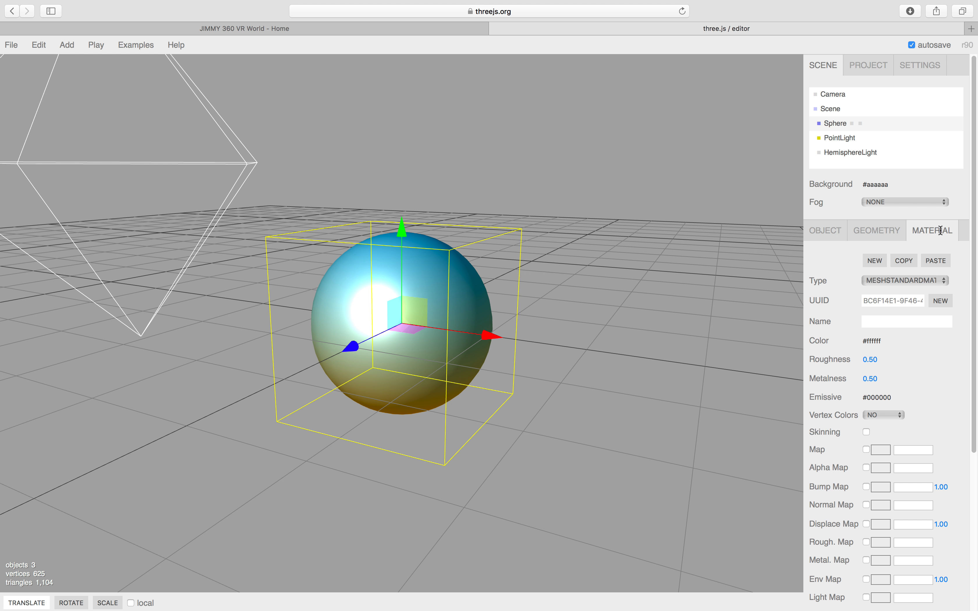
{"action": "scroll", "coordinate": [882, 424], "scroll_direction": "down", "scroll_amount": 5}
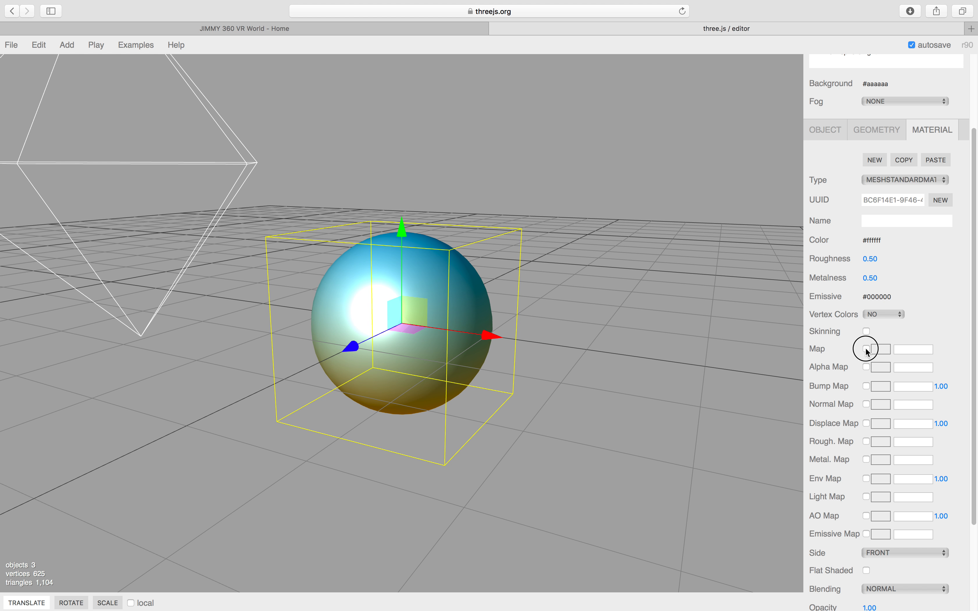
{"action": "left_click", "coordinate": [880, 350]}
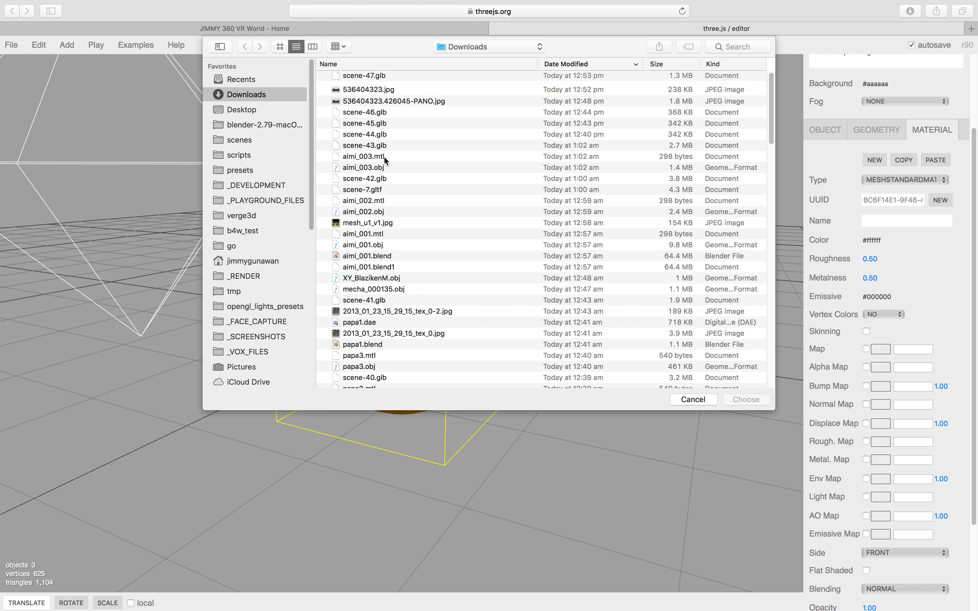
{"action": "left_click", "coordinate": [384, 93]}
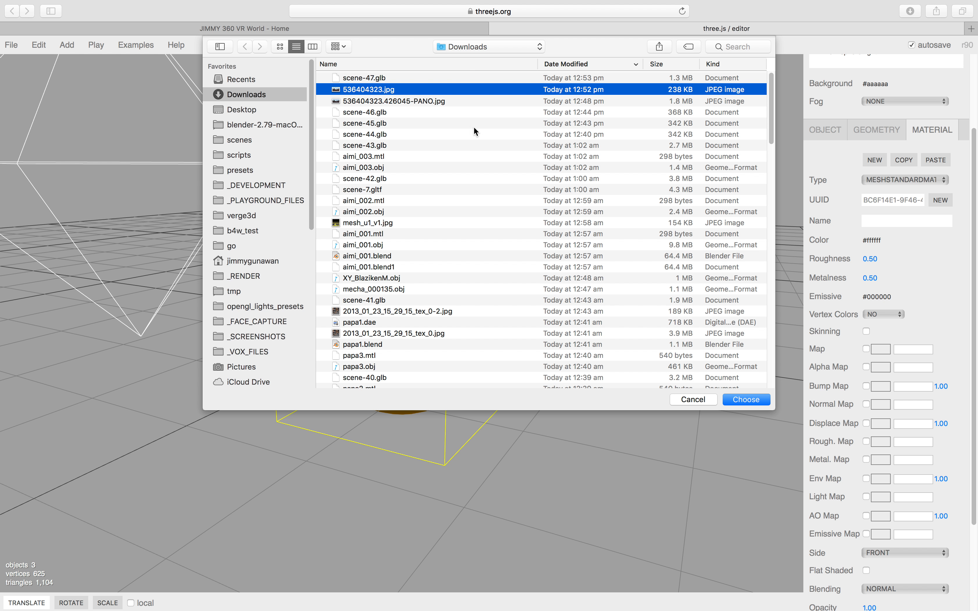
{"action": "left_click", "coordinate": [746, 399]}
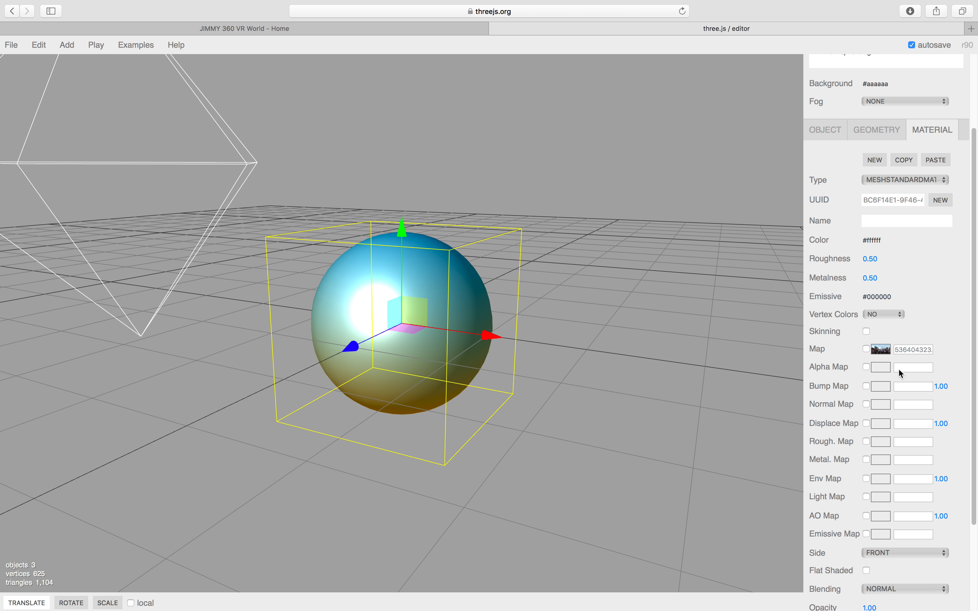
{"action": "left_click", "coordinate": [865, 349]}
{"action": "left_click_drag", "start_coordinate": [679, 330], "coordinate": [563, 298]}
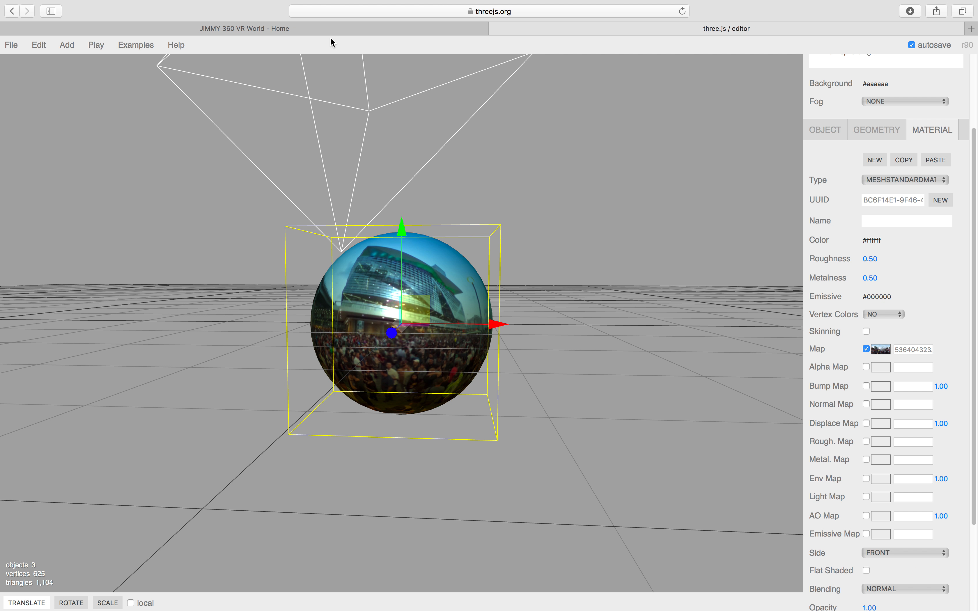
- Look at the Facebook page, select 536404323.426045-PANO.jpg in Finder's Downloads folder, and return to the three.js editor
{"action": "left_click", "coordinate": [329, 29]}
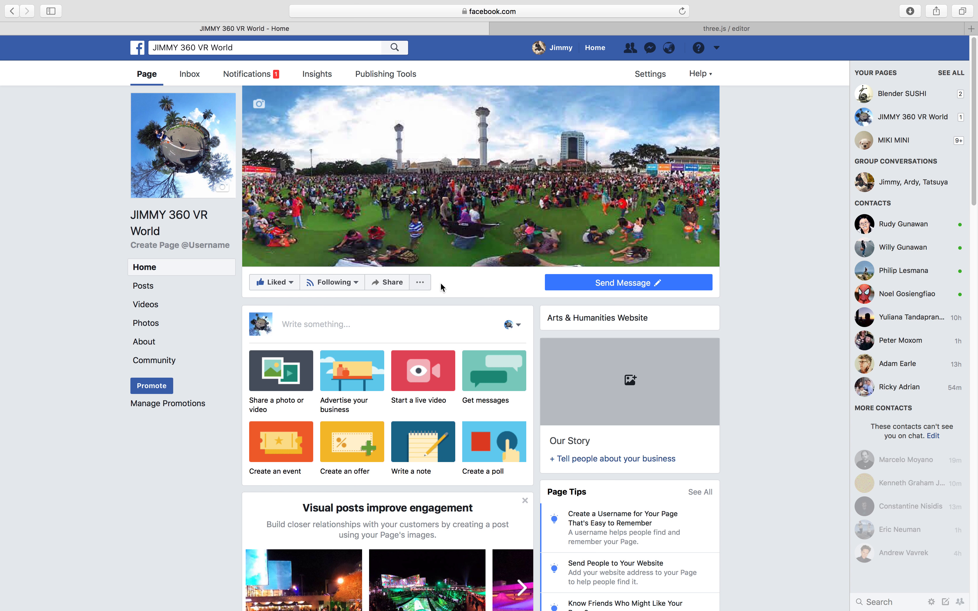
{"action": "left_click", "coordinate": [634, 30]}
{"action": "scroll", "coordinate": [532, 245], "scroll_direction": "up", "scroll_amount": 3}
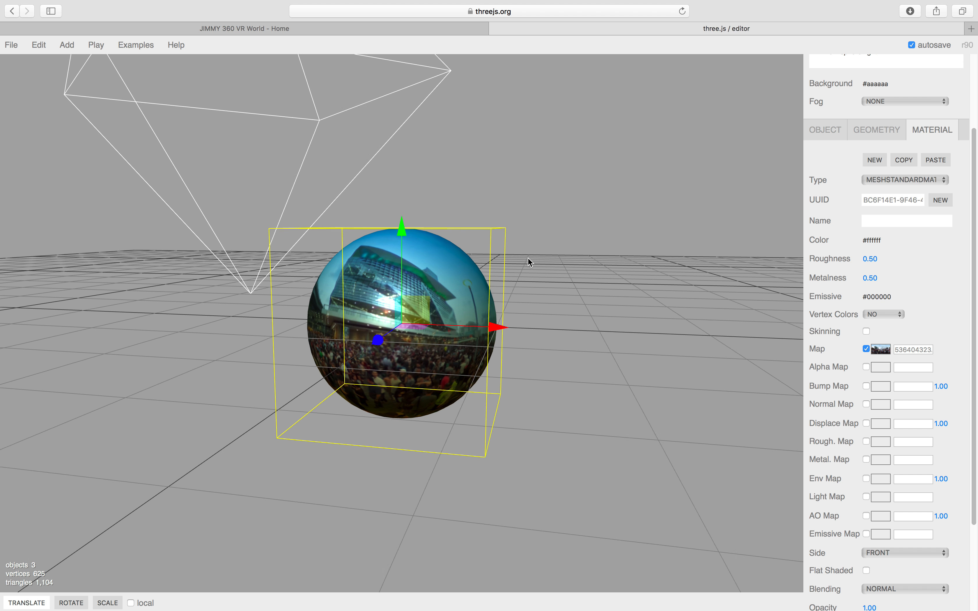
{"action": "left_click_drag", "start_coordinate": [474, 206], "coordinate": [467, 228]}
{"action": "key", "text": "super+Tab"}
{"action": "left_click", "coordinate": [396, 209]}
{"action": "key", "text": "ctrl+Right"}
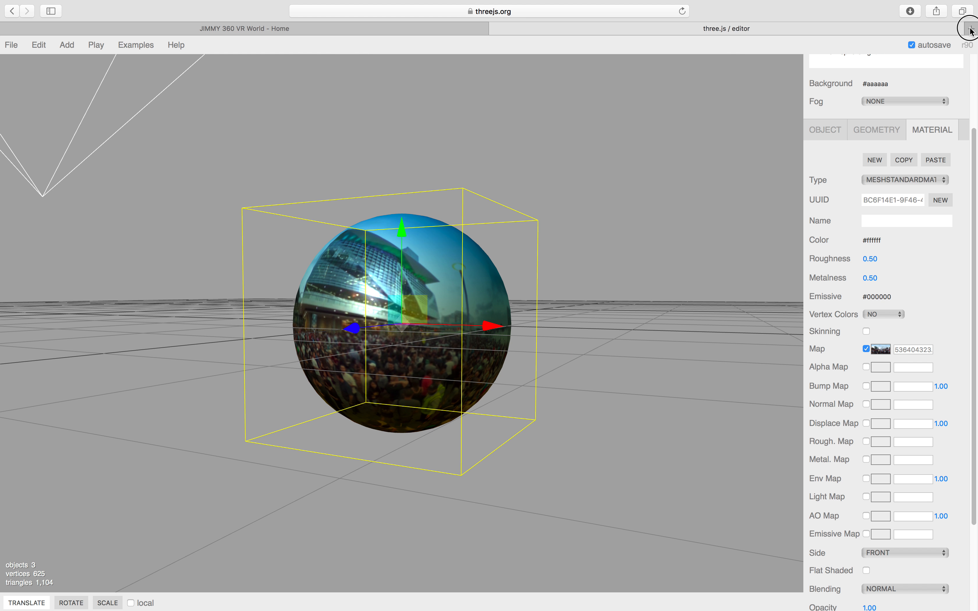
- Open photopea.com in a new browser tab
{"action": "key", "text": "super+t"}
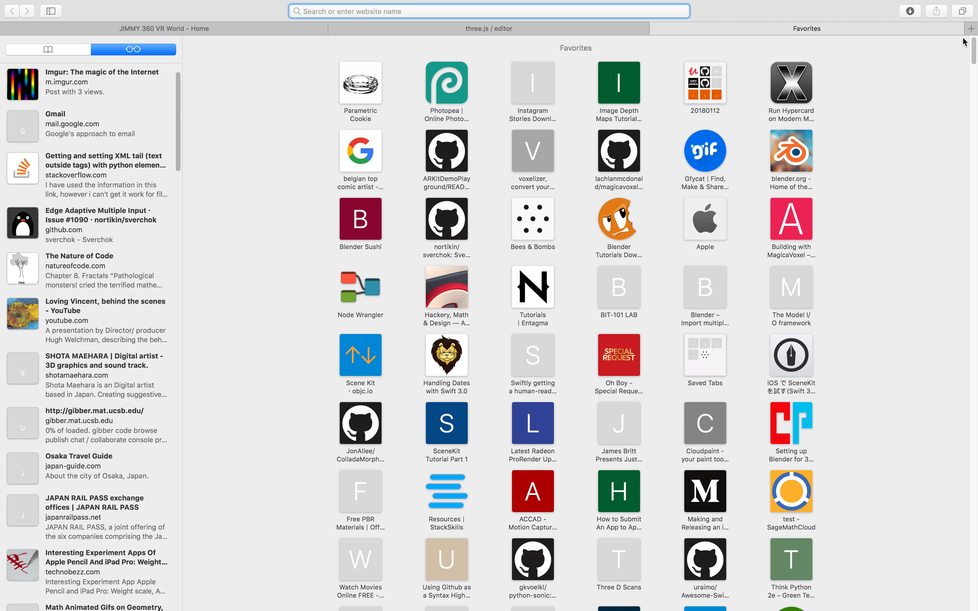
{"action": "type", "text": "photopea.com"}
{"action": "key", "text": "Return"}
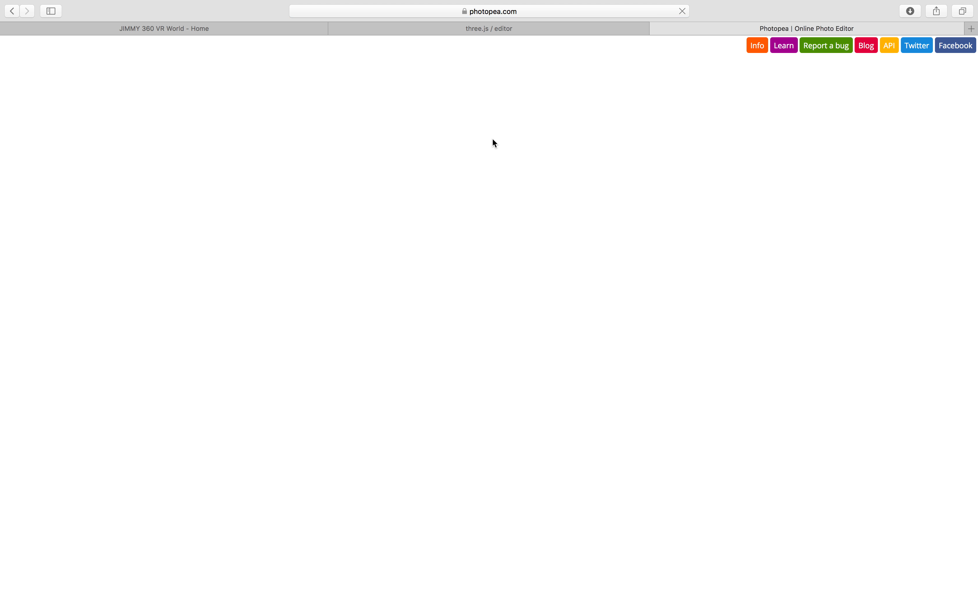
- Bring the panorama 536404323.426045-PANO.jpg from Finder's Downloads folder into Photopea as an open document
{"action": "key", "text": "ctrl+Left"}
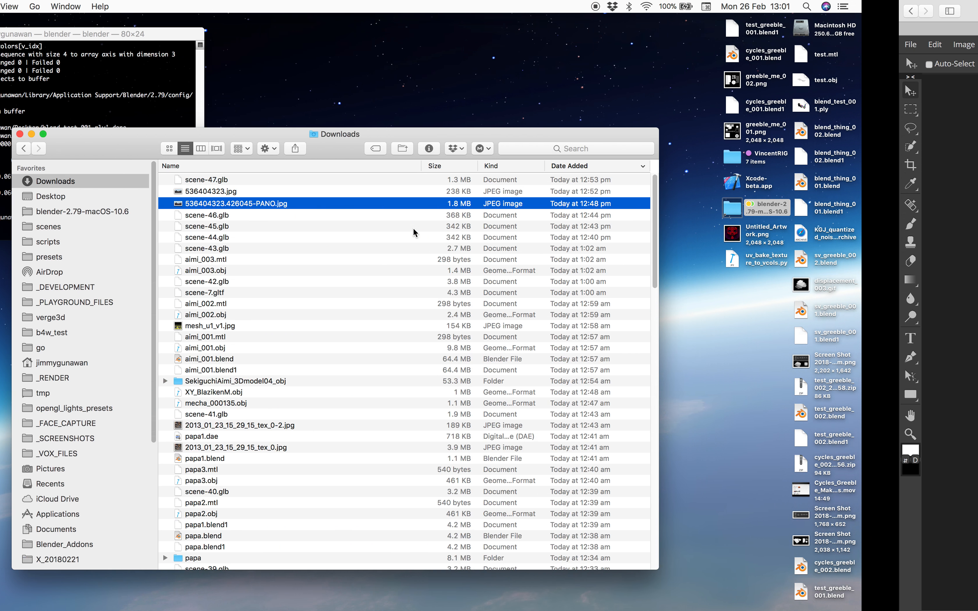
{"action": "key", "text": "ctrl+Right"}
{"action": "key", "text": "ctrl+Left"}
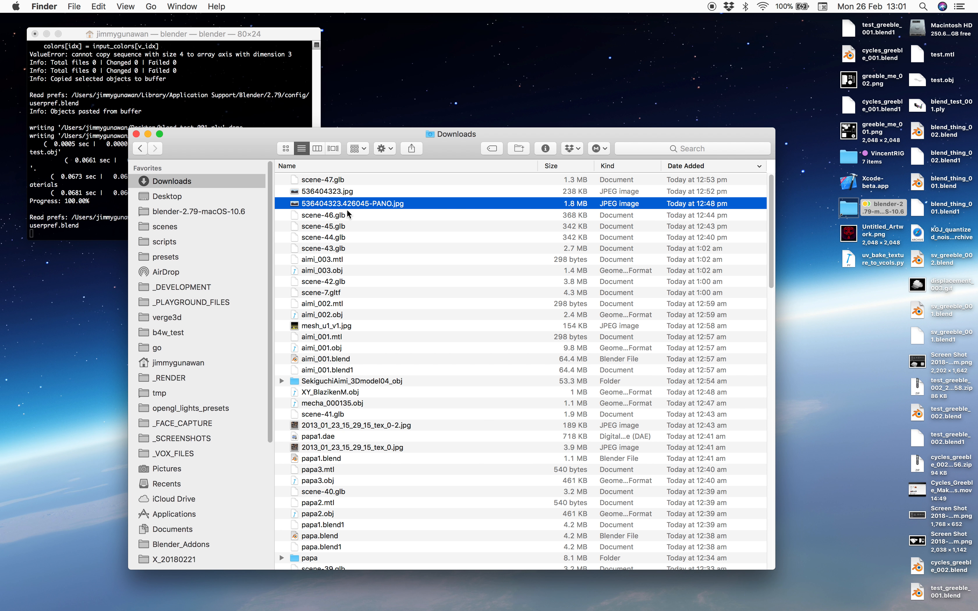
{"action": "left_click_drag", "start_coordinate": [345, 205], "coordinate": [388, 192]}
{"action": "key", "text": "ctrl+Right"}
{"action": "key", "text": "ctrl+Left"}
{"action": "key", "text": "ctrl+Right"}
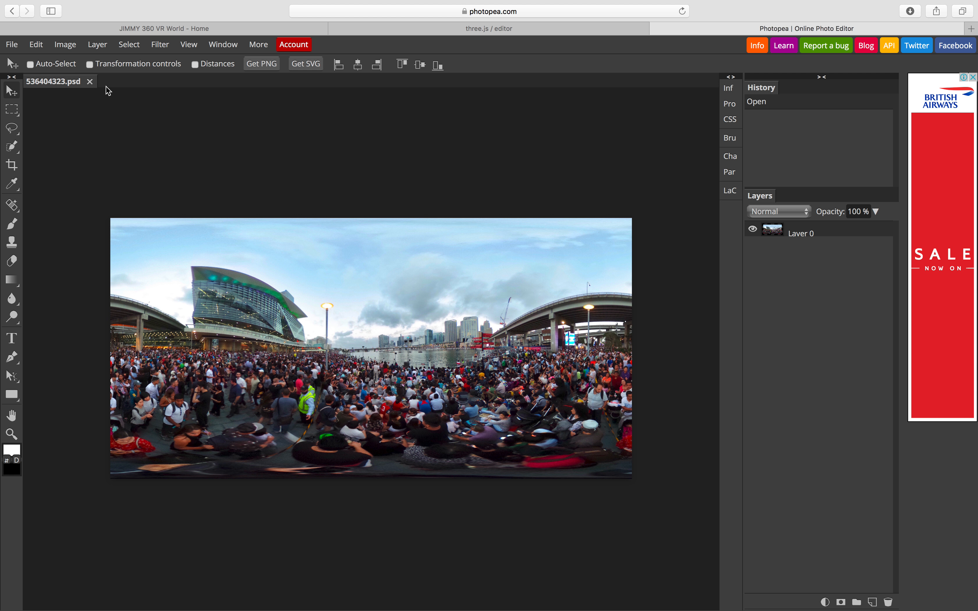
- Resize the panorama to 20% width and height, keeping the aspect ratio
{"action": "left_click", "coordinate": [74, 48]}
{"action": "left_click", "coordinate": [69, 118]}
{"action": "left_click", "coordinate": [202, 159]}
{"action": "left_click", "coordinate": [161, 163]}
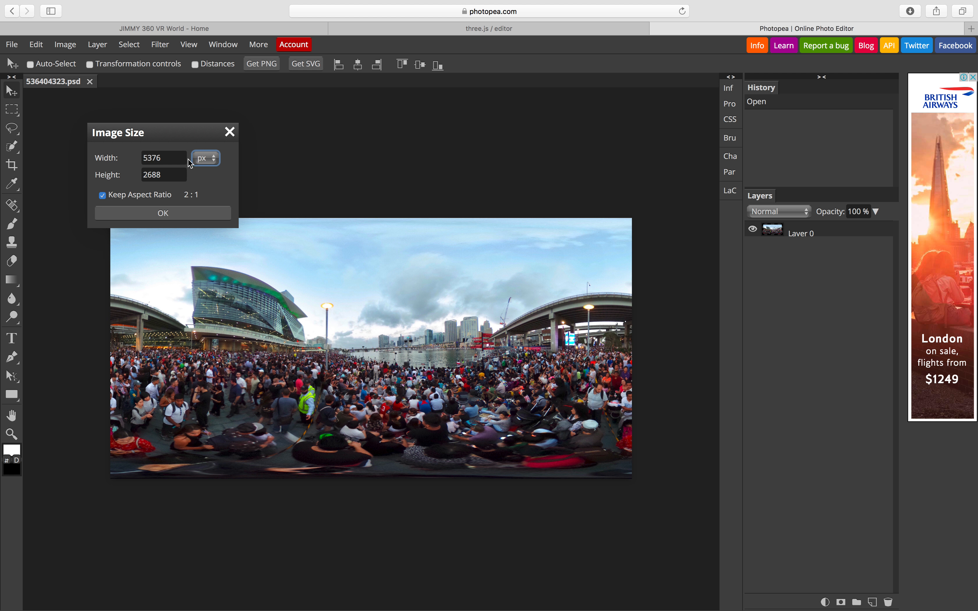
{"action": "left_click", "coordinate": [204, 158]}
{"action": "left_click", "coordinate": [201, 170]}
{"action": "left_click", "coordinate": [156, 159]}
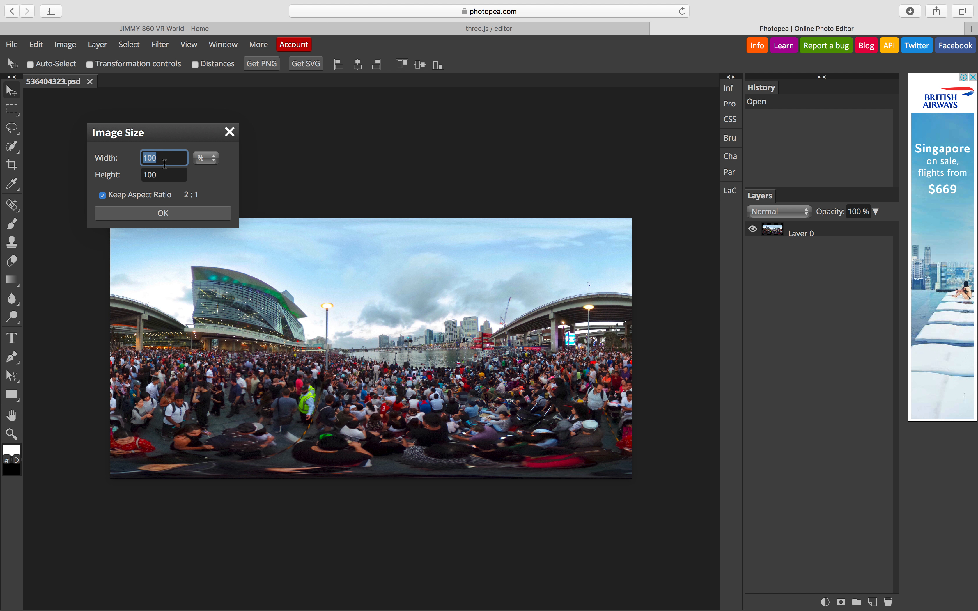
{"action": "left_click", "coordinate": [176, 212]}
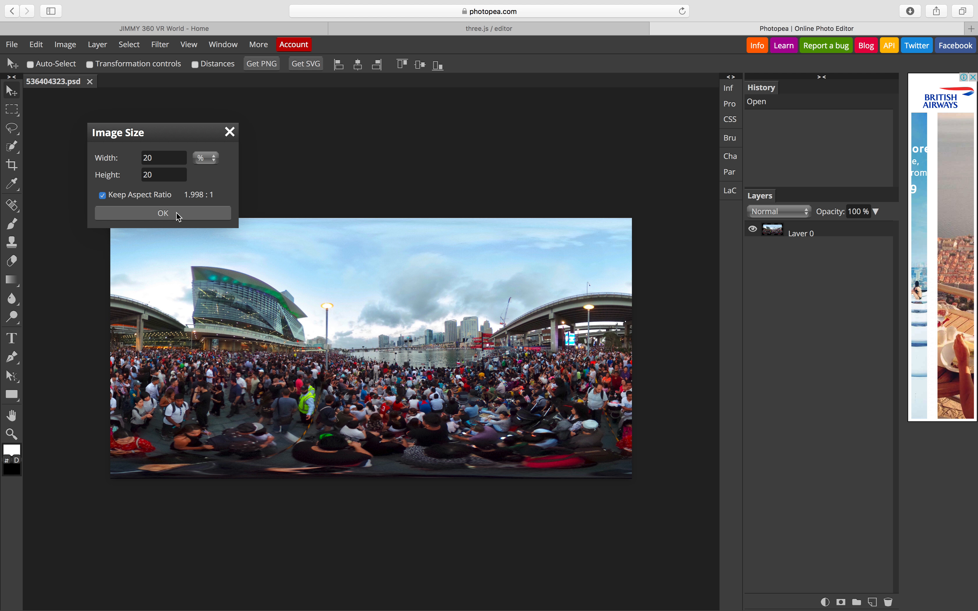
{"action": "left_click", "coordinate": [161, 214]}
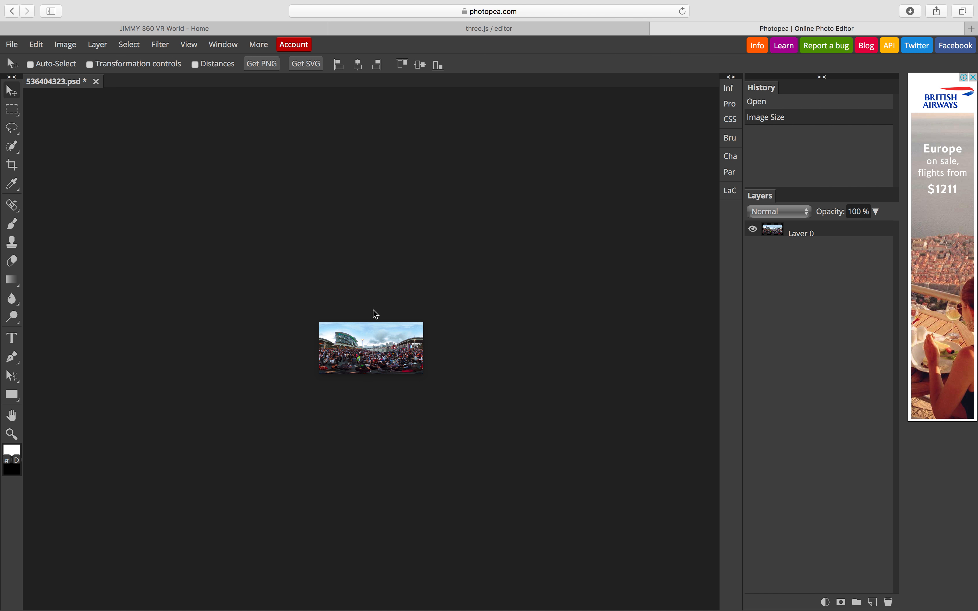
- Return to the three.js editor, export the textured sphere scene as GLB, and check the browser's download list
{"action": "left_click", "coordinate": [503, 28]}
{"action": "left_click_drag", "start_coordinate": [495, 154], "coordinate": [114, 98]}
{"action": "left_click_drag", "start_coordinate": [411, 163], "coordinate": [438, 216]}
{"action": "mouse_move", "coordinate": [11, 45]}
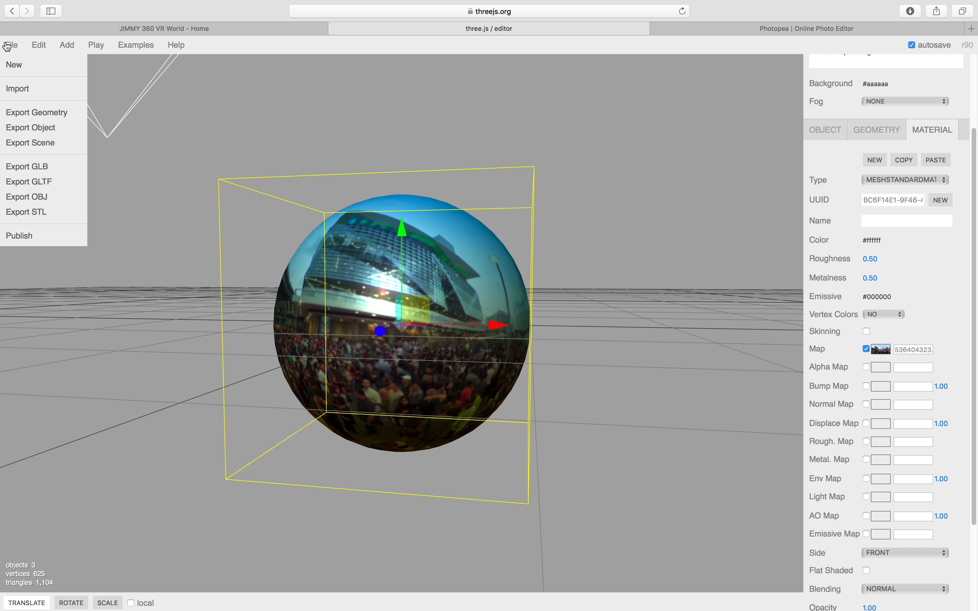
{"action": "left_click", "coordinate": [52, 171]}
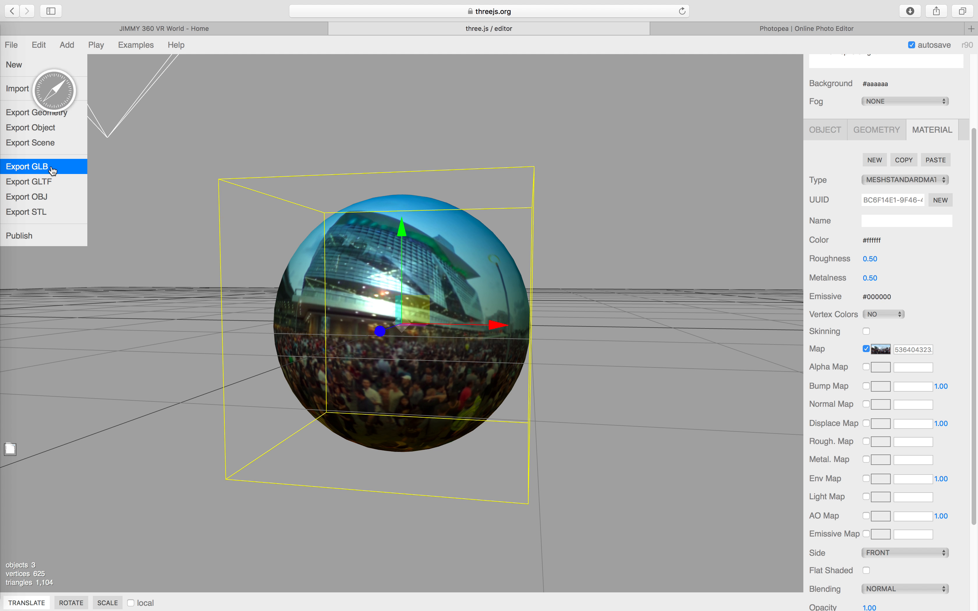
{"action": "left_click", "coordinate": [911, 12]}
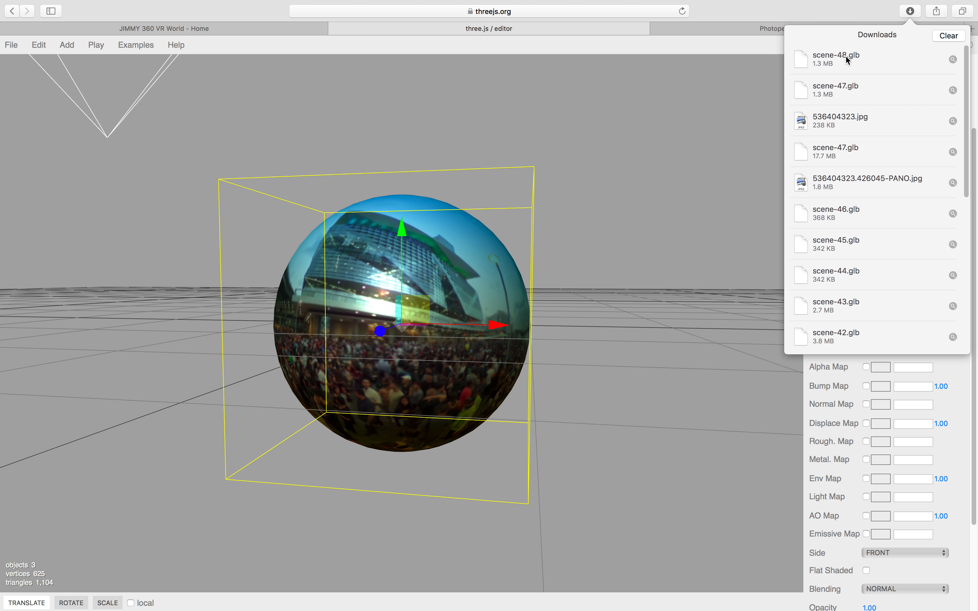
- Start a new post on the Facebook page and attach scene-48.glb from Finder's Downloads folder to it
{"action": "left_click", "coordinate": [228, 28]}
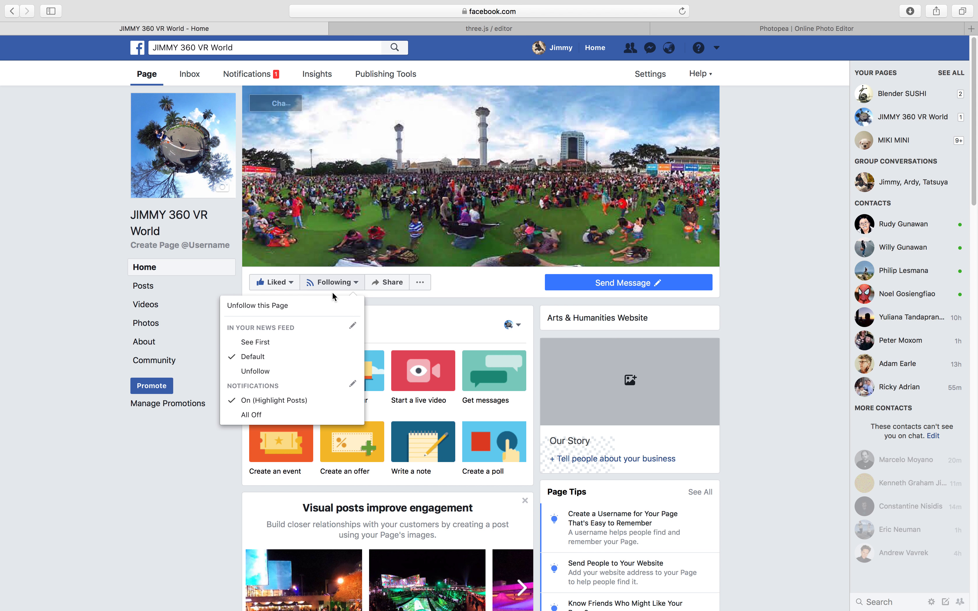
{"action": "left_click", "coordinate": [424, 328]}
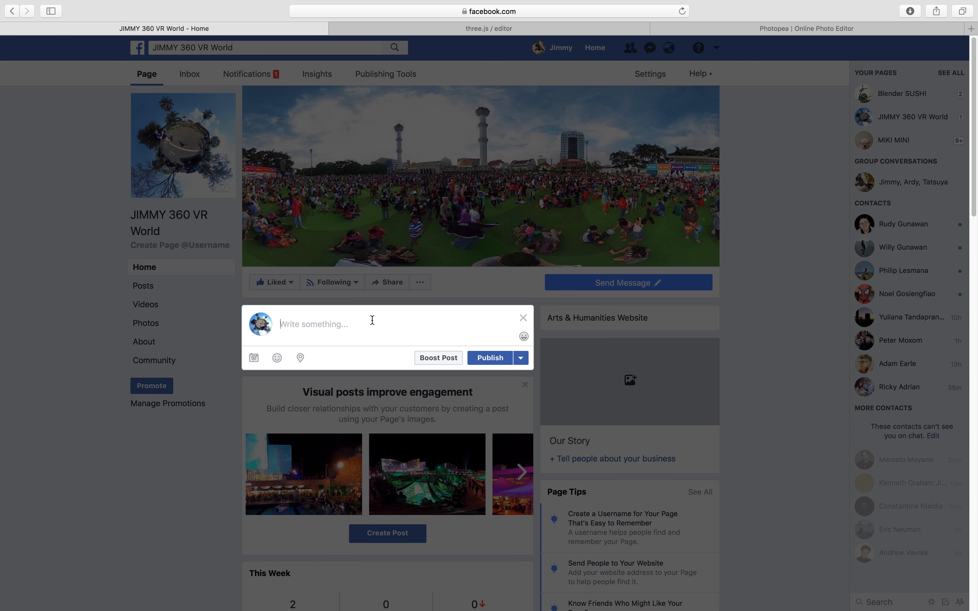
{"action": "key", "text": "super+Tab"}
{"action": "left_click", "coordinate": [336, 189]}
{"action": "left_click", "coordinate": [335, 180]}
{"action": "left_click_drag", "start_coordinate": [333, 182], "coordinate": [365, 338]}
{"action": "key", "text": "ctrl+Right"}
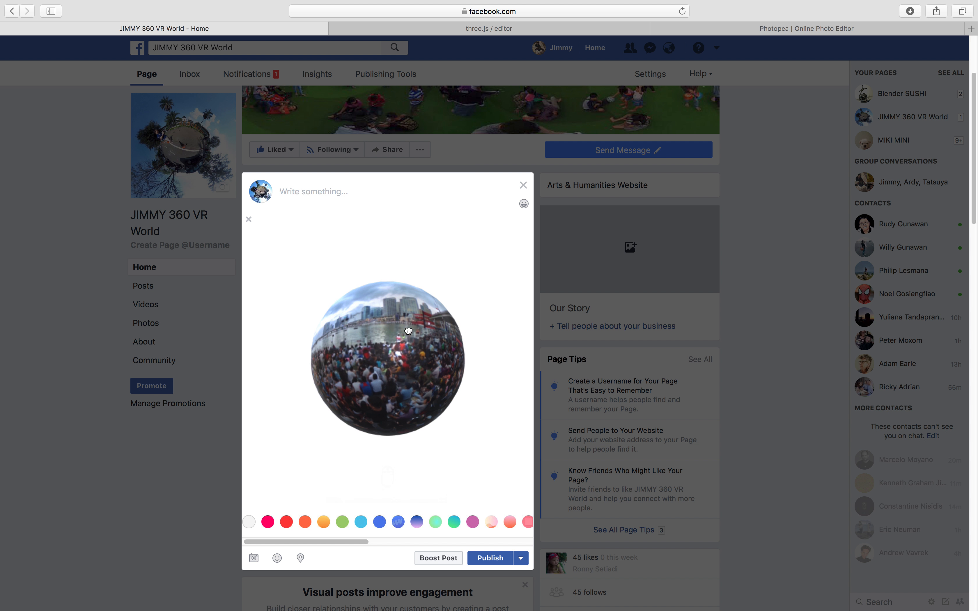
- Return to the three.js editor, add a torus knot to the scene, and delete the textured sphere
{"action": "left_click", "coordinate": [487, 29]}
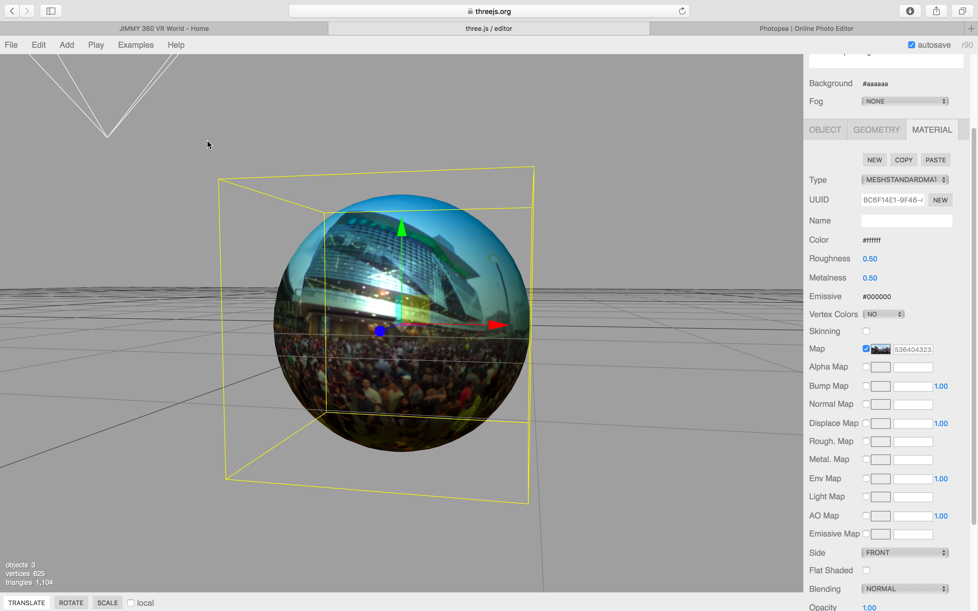
{"action": "mouse_move", "coordinate": [69, 49]}
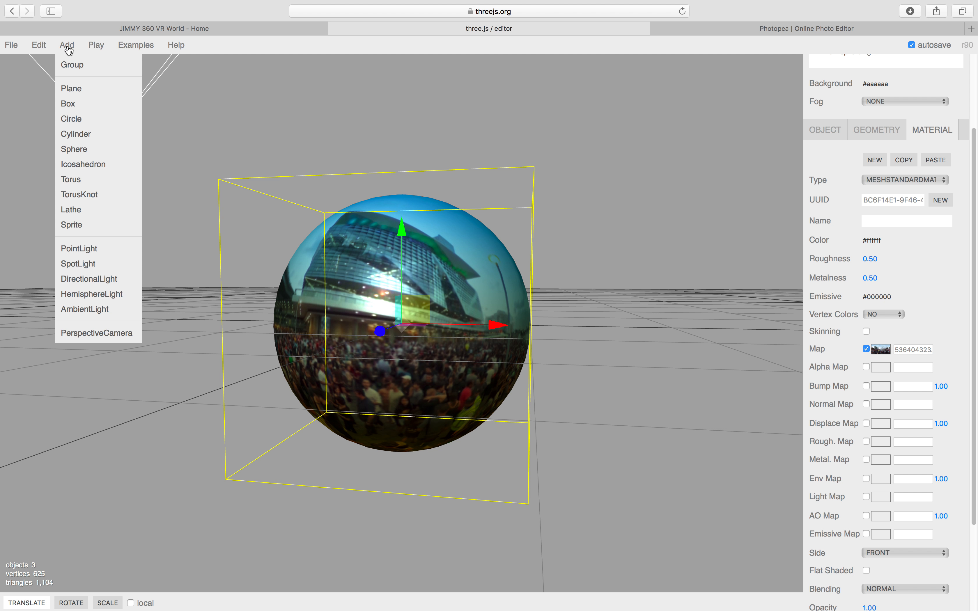
{"action": "left_click", "coordinate": [101, 195]}
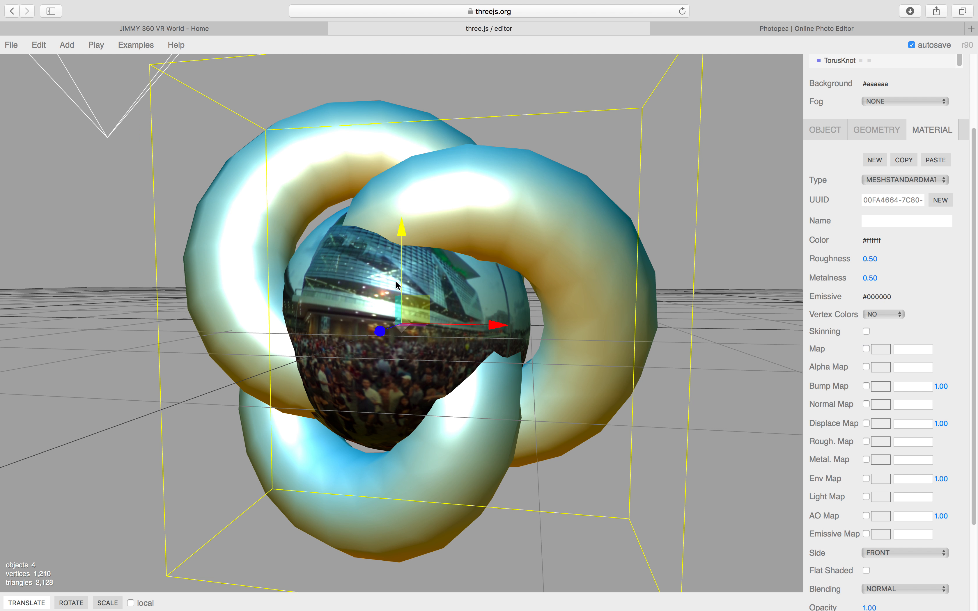
{"action": "left_click_drag", "start_coordinate": [137, 252], "coordinate": [304, 273]}
{"action": "scroll", "coordinate": [303, 273], "scroll_direction": "down", "scroll_amount": 6}
{"action": "left_click_drag", "start_coordinate": [552, 292], "coordinate": [360, 290]}
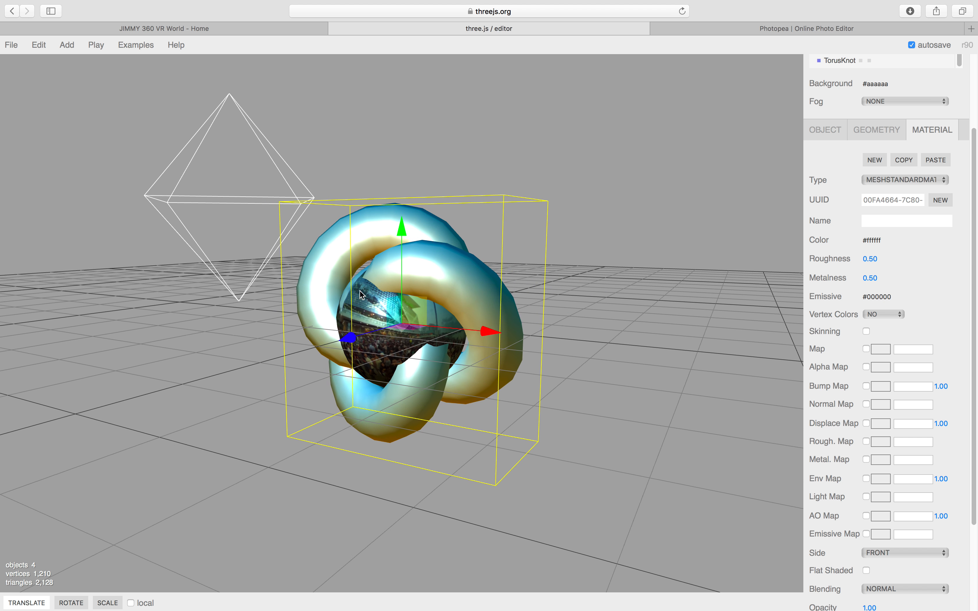
{"action": "left_click", "coordinate": [429, 319]}
{"action": "key", "text": "Delete"}
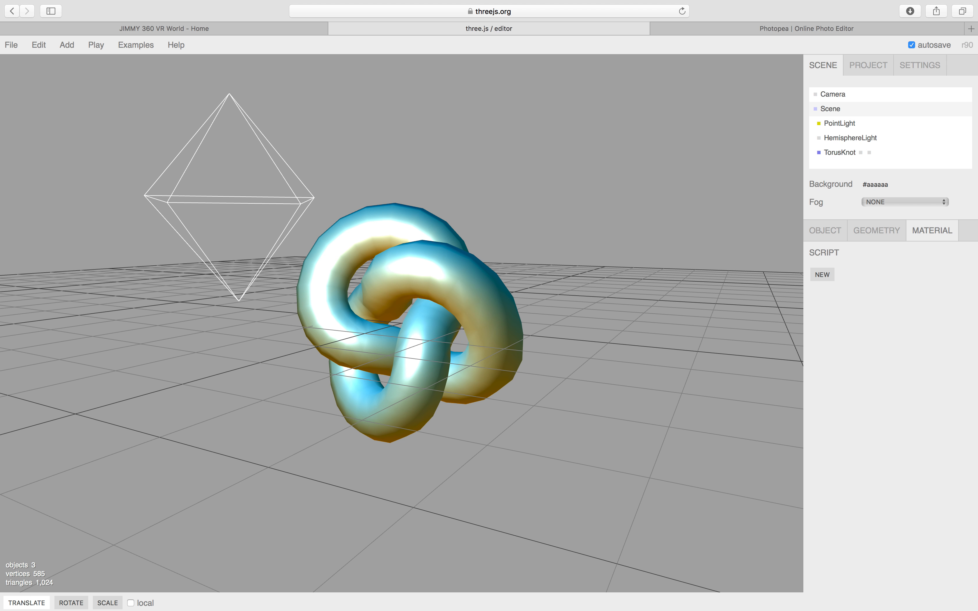
- Load 536404323.jpg as the torus knot's material map and enable the map
{"action": "left_click", "coordinate": [439, 315]}
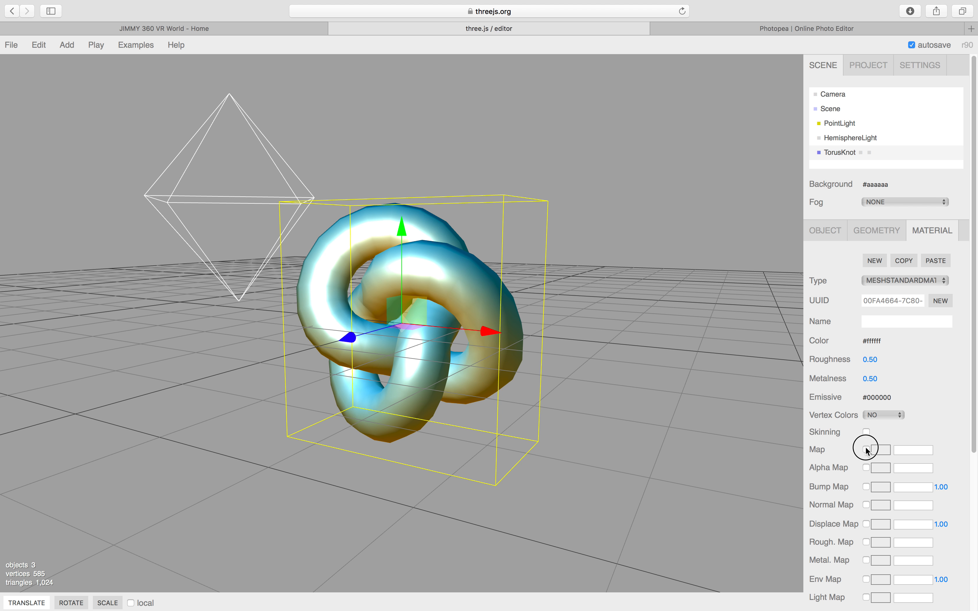
{"action": "left_click", "coordinate": [882, 450]}
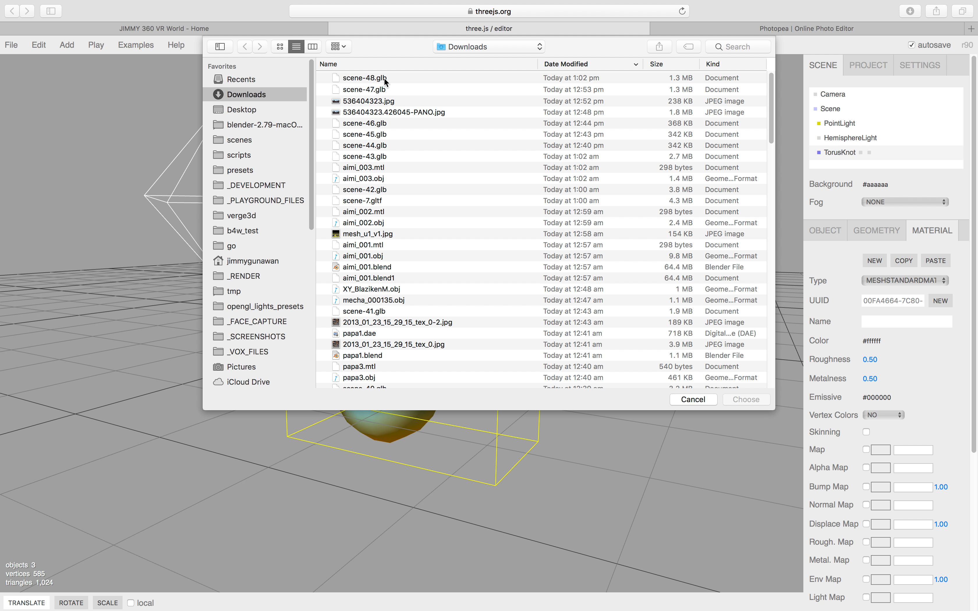
{"action": "left_click", "coordinate": [385, 80]}
{"action": "left_click", "coordinate": [387, 102]}
{"action": "double_click", "coordinate": [393, 104]}
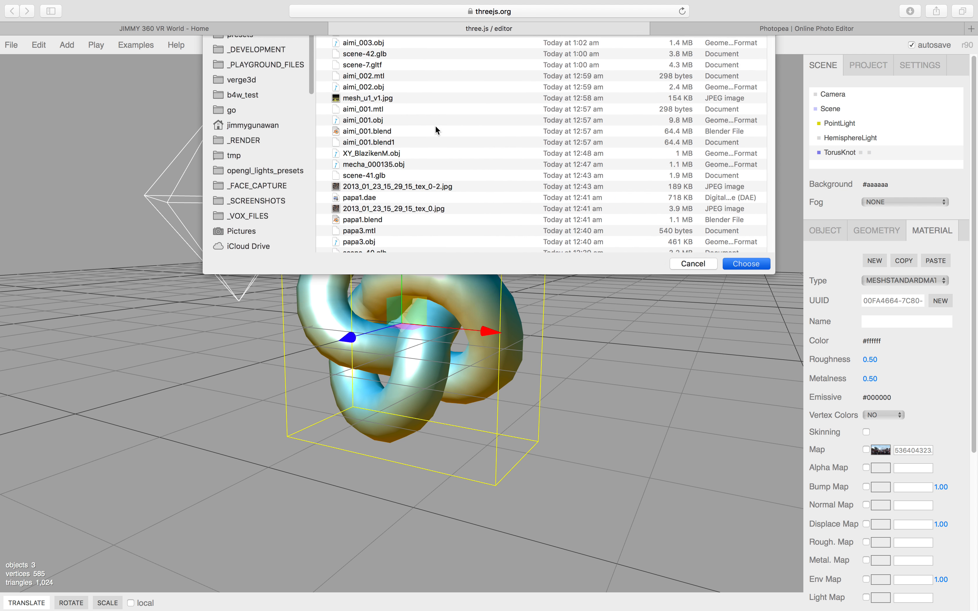
{"action": "left_click_drag", "start_coordinate": [557, 219], "coordinate": [675, 373]}
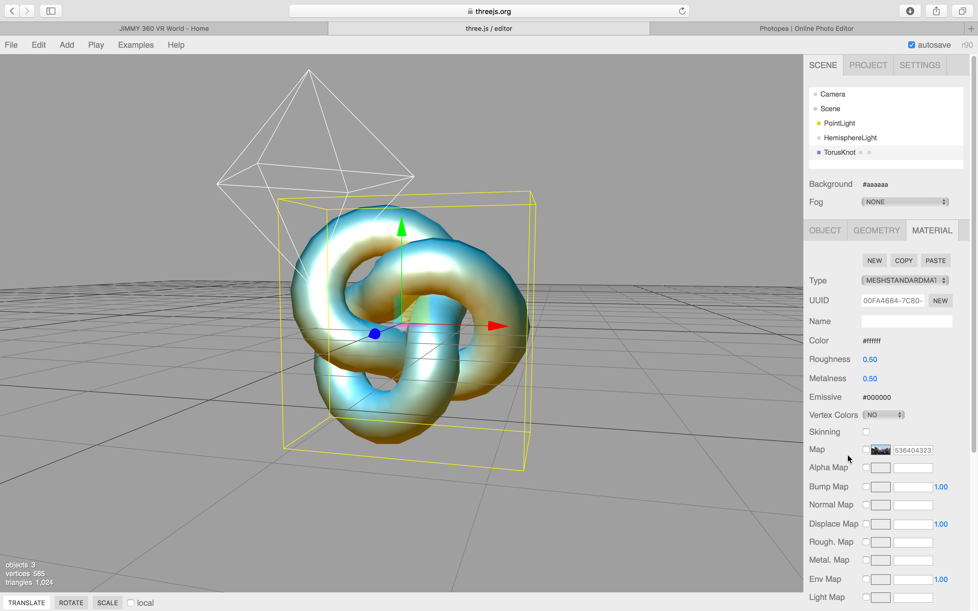
{"action": "left_click", "coordinate": [866, 450]}
{"action": "left_click_drag", "start_coordinate": [607, 299], "coordinate": [552, 338]}
{"action": "left_click_drag", "start_coordinate": [445, 289], "coordinate": [447, 279]}
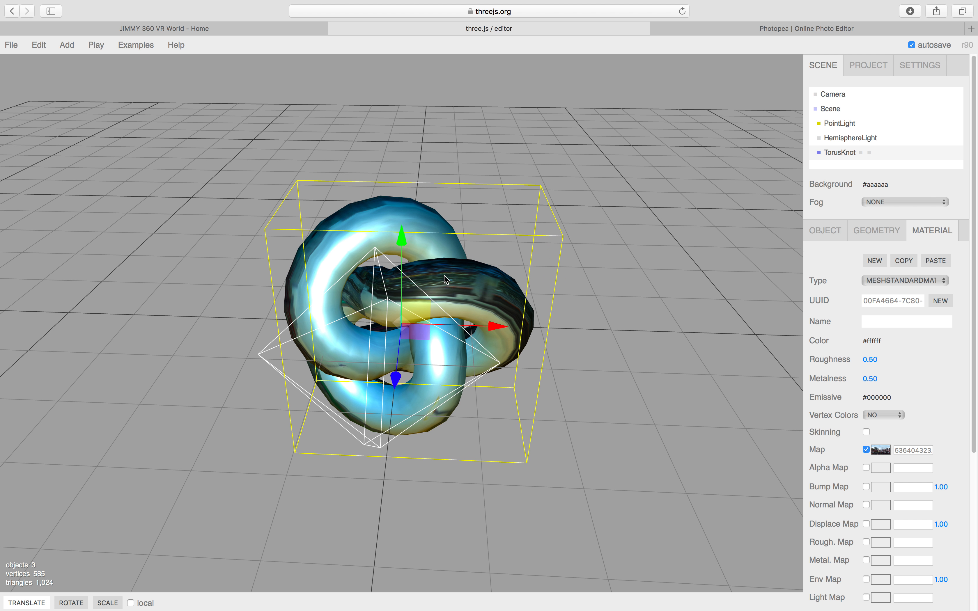
- Inspect the sphere's 3D preview in the Facebook post, and return to the three.js editor to view the textured torus knot from several angles
{"action": "left_click", "coordinate": [267, 28]}
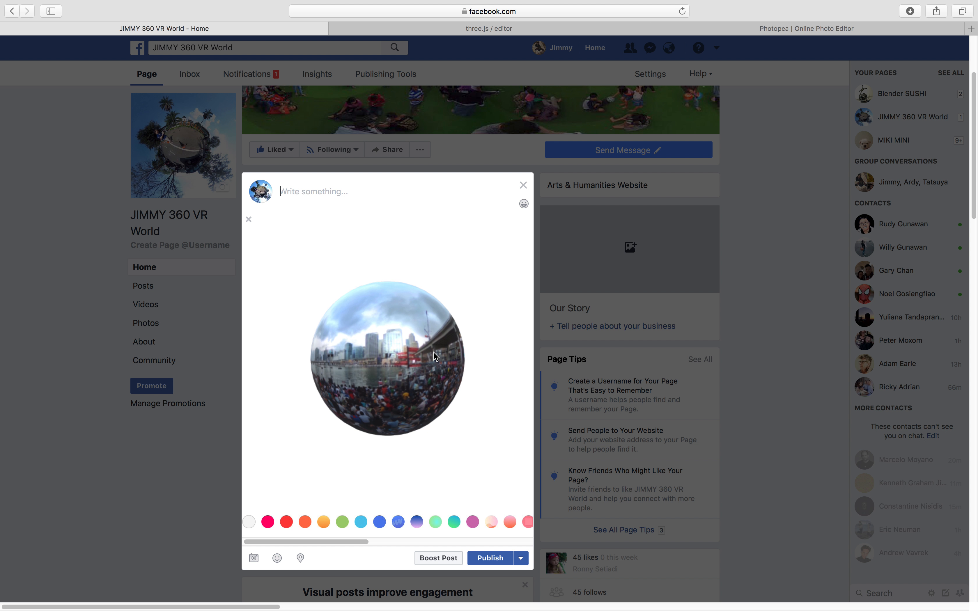
{"action": "left_click_drag", "start_coordinate": [432, 360], "coordinate": [321, 315]}
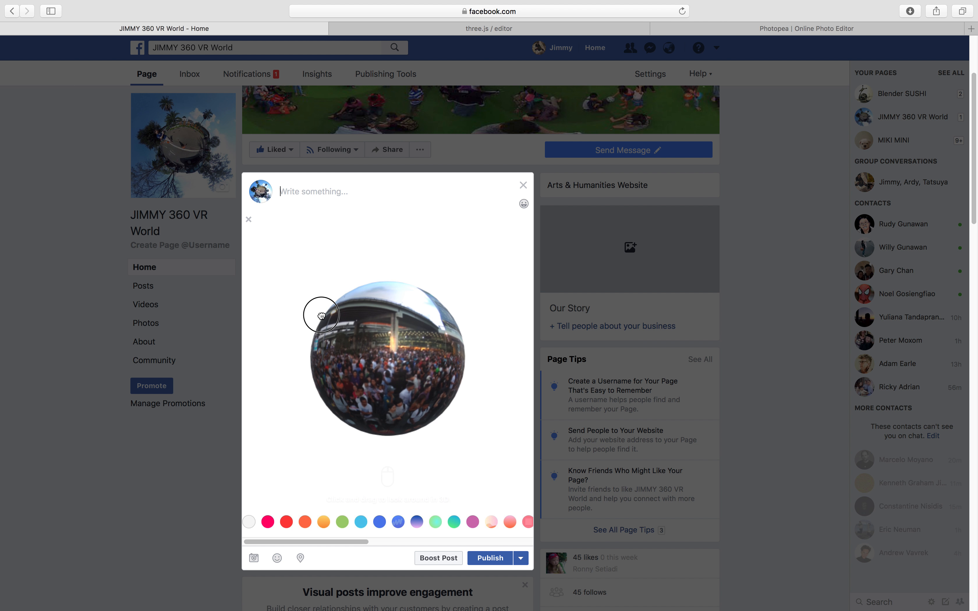
{"action": "left_click", "coordinate": [426, 28]}
{"action": "left_click_drag", "start_coordinate": [446, 236], "coordinate": [465, 297]}
{"action": "left_click_drag", "start_coordinate": [524, 319], "coordinate": [477, 321]}
{"action": "left_click_drag", "start_coordinate": [118, 527], "coordinate": [230, 389]}
{"action": "left_click_drag", "start_coordinate": [462, 366], "coordinate": [351, 116]}
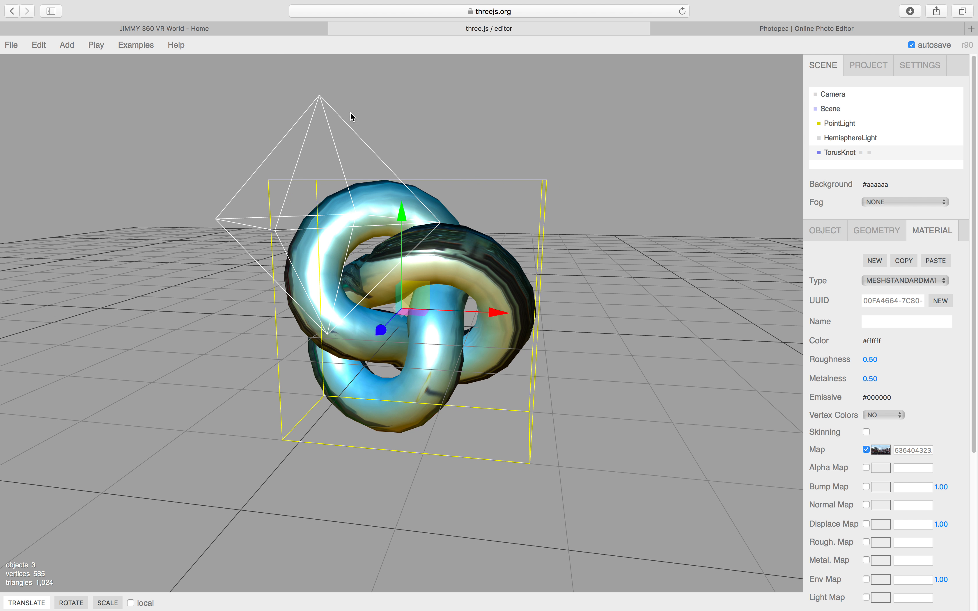
- Remove the attached sphere model from the Facebook post draft and return to the torus knot in the three.js editor
{"action": "left_click", "coordinate": [278, 32]}
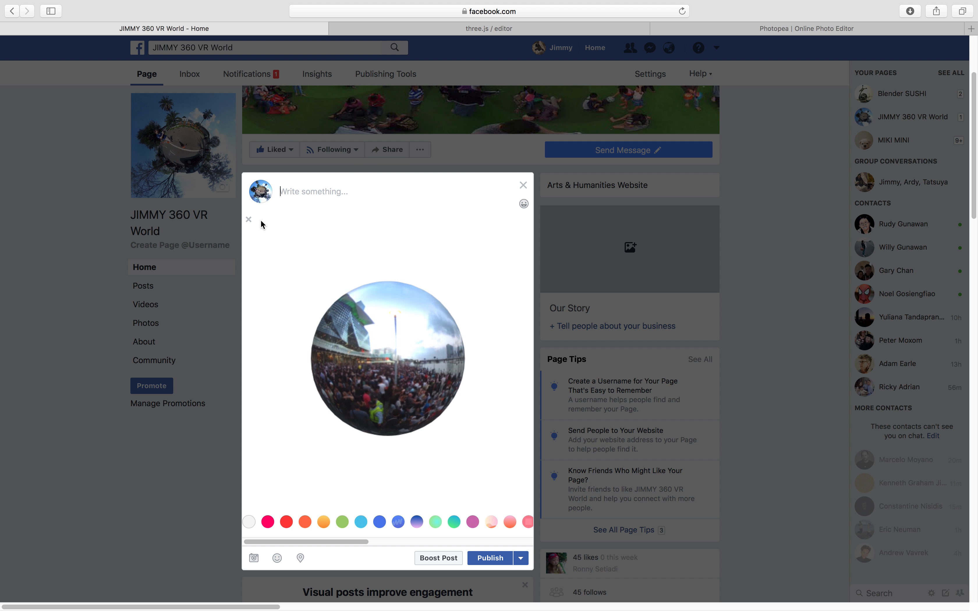
{"action": "left_click", "coordinate": [250, 220]}
{"action": "left_click", "coordinate": [421, 29]}
{"action": "left_click_drag", "start_coordinate": [594, 178], "coordinate": [471, 192]}
{"action": "left_click_drag", "start_coordinate": [512, 321], "coordinate": [689, 276]}
- Smooth the torus knot's geometry by setting its radial segments to 32 and its tubular segments to 128
{"action": "left_click", "coordinate": [829, 238]}
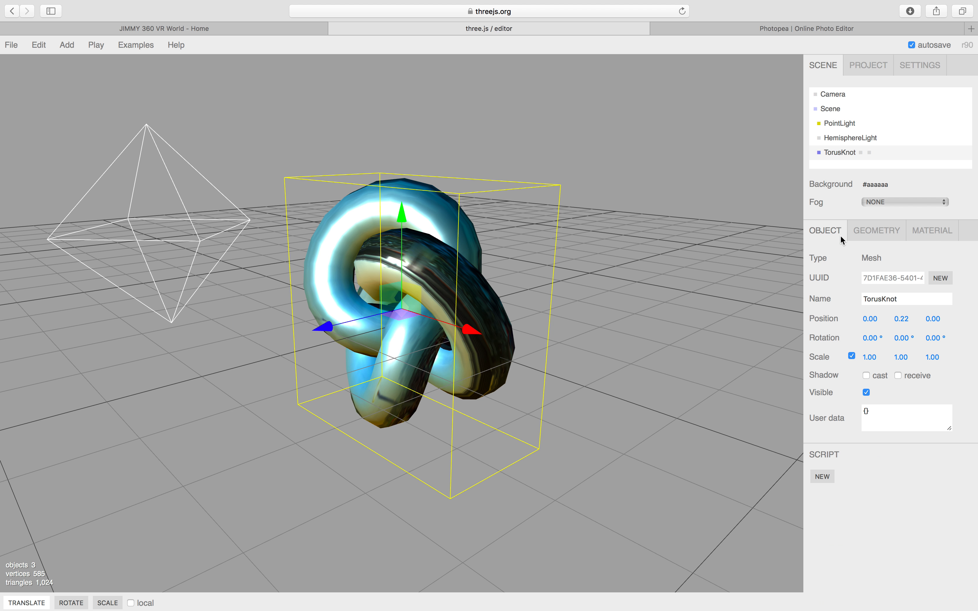
{"action": "left_click", "coordinate": [882, 232]}
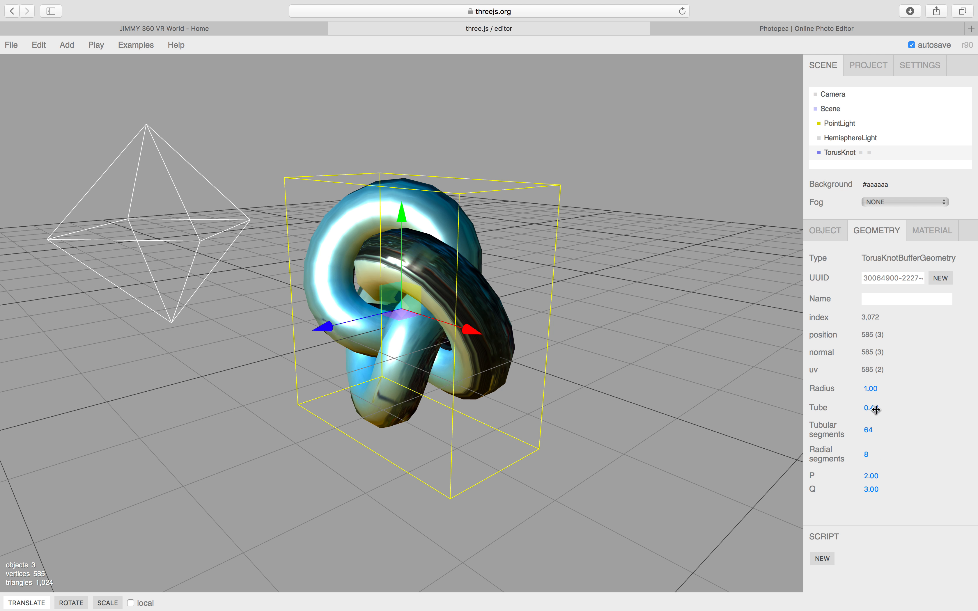
{"action": "left_click", "coordinate": [870, 451]}
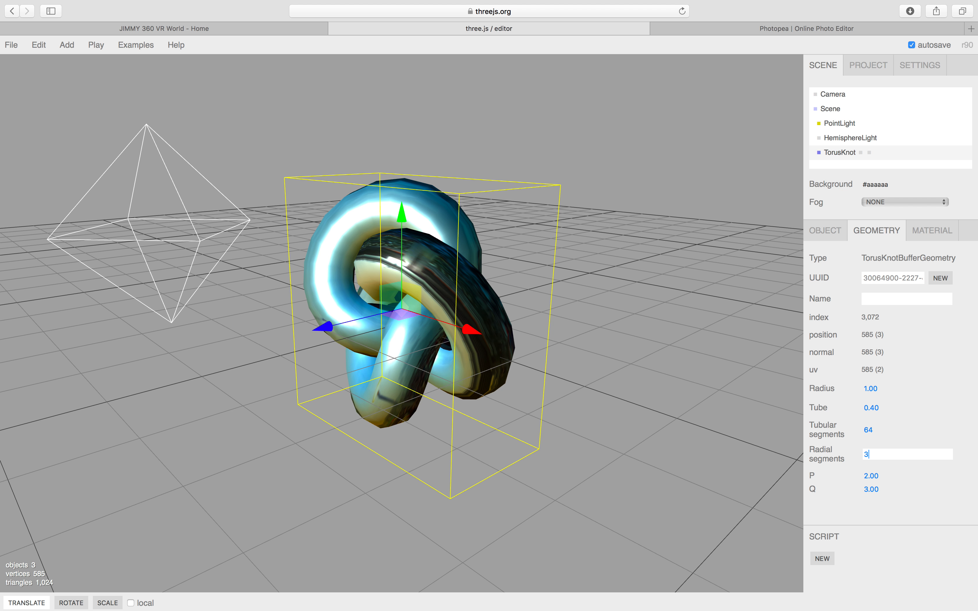
{"action": "type", "text": "32"}
{"action": "key", "text": "Return"}
{"action": "left_click_drag", "start_coordinate": [792, 404], "coordinate": [748, 344]}
{"action": "left_click", "coordinate": [873, 431]}
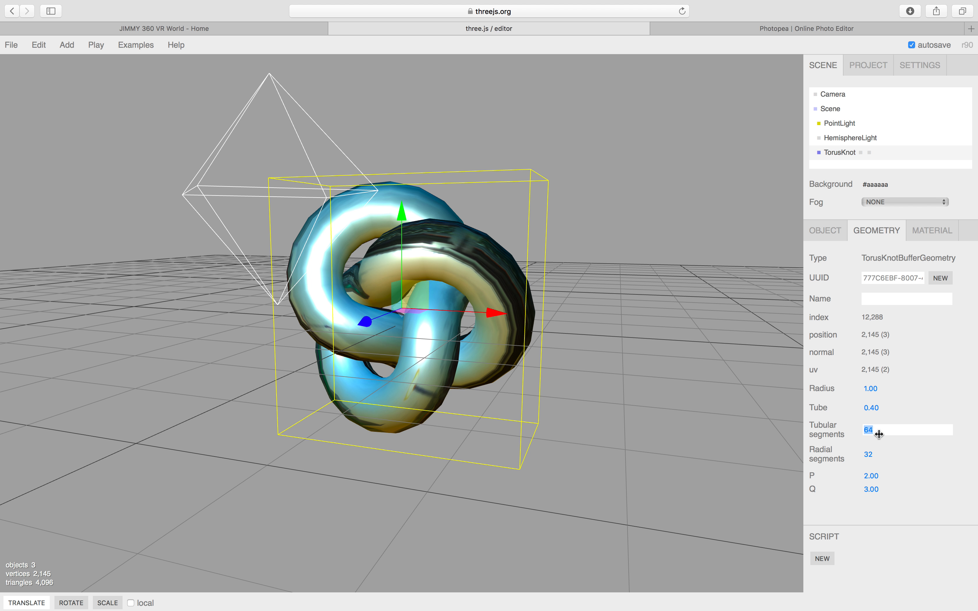
{"action": "type", "text": "128"}
{"action": "key", "text": "Return"}
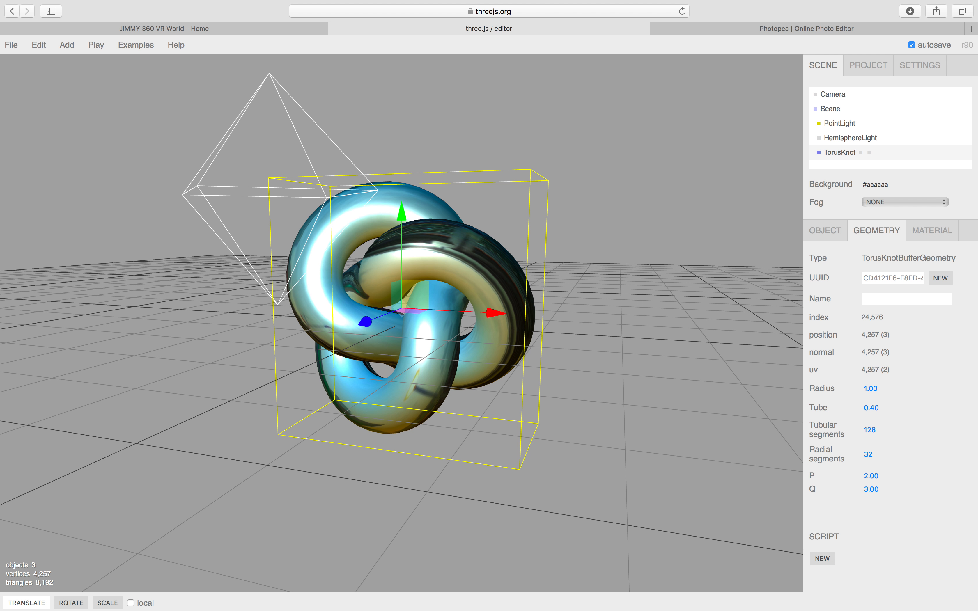
{"action": "left_click_drag", "start_coordinate": [627, 369], "coordinate": [735, 355]}
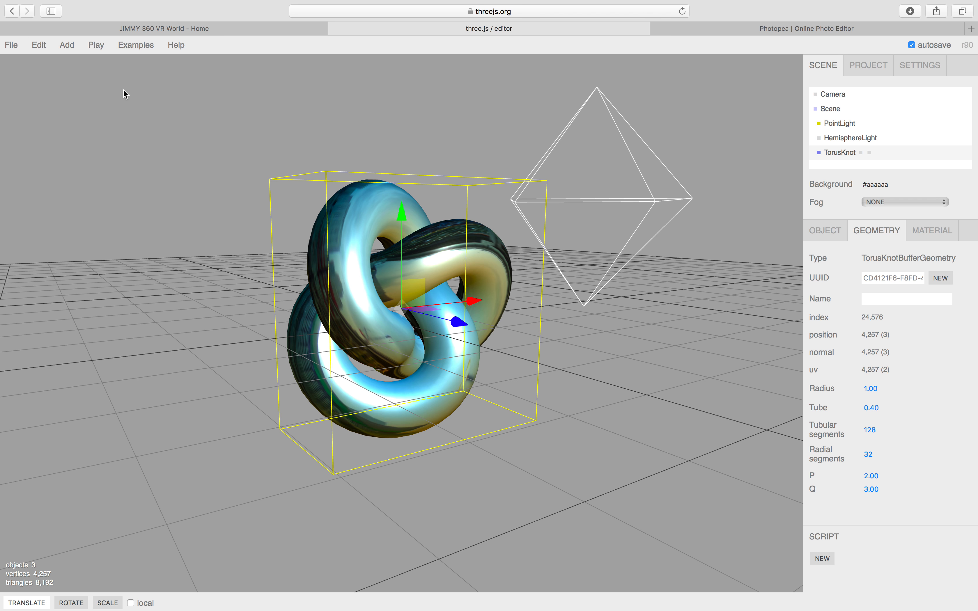
- Export the torus knot scene as GLB and select scene-49.glb in Finder's Downloads folder
{"action": "mouse_move", "coordinate": [12, 55]}
{"action": "left_click", "coordinate": [27, 167]}
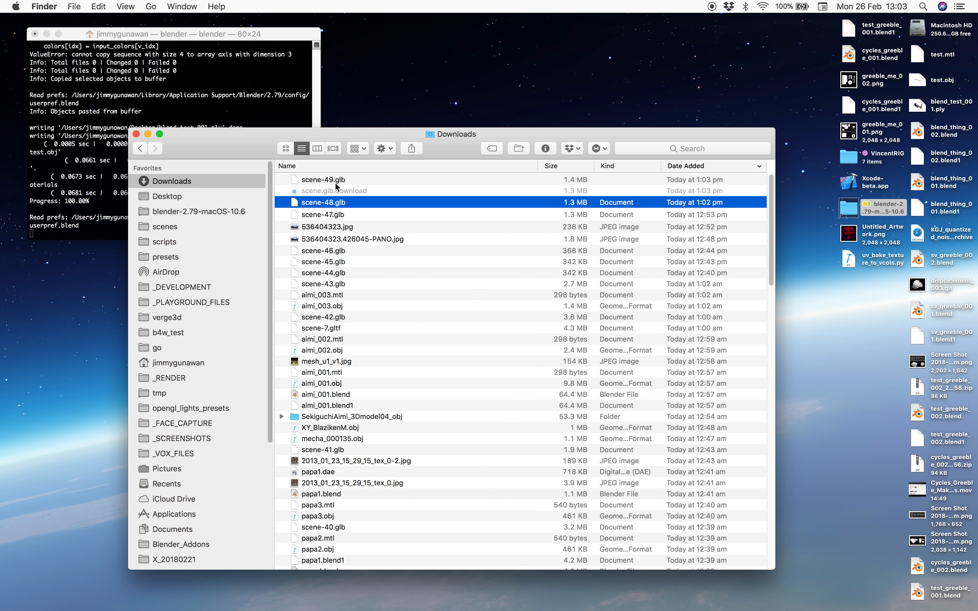
{"action": "left_click", "coordinate": [335, 182]}
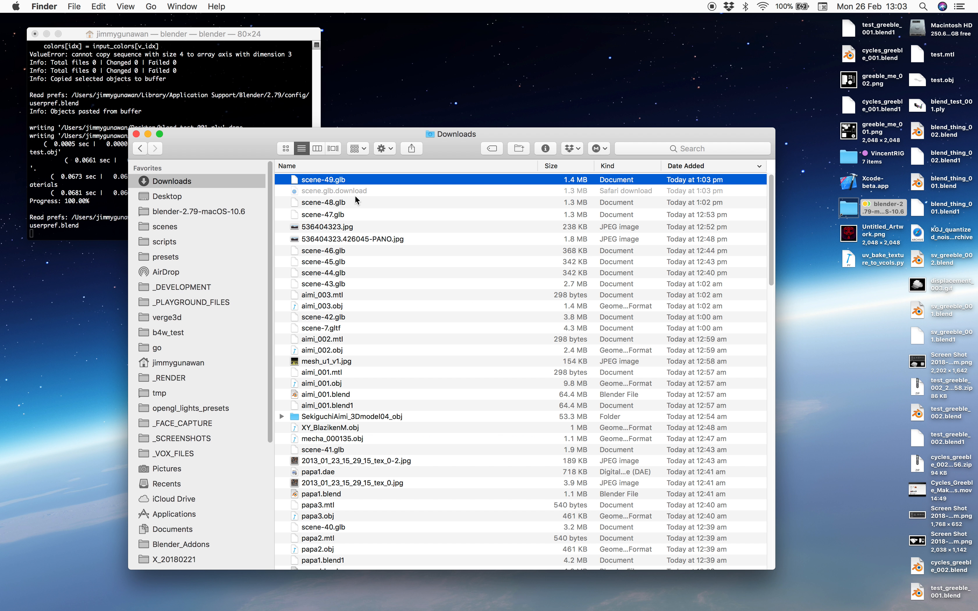
- Bring up the Facebook post draft in the browser and attach scene-49.glb from Finder's Downloads folder to it
{"action": "key", "text": "ctrl+Left"}
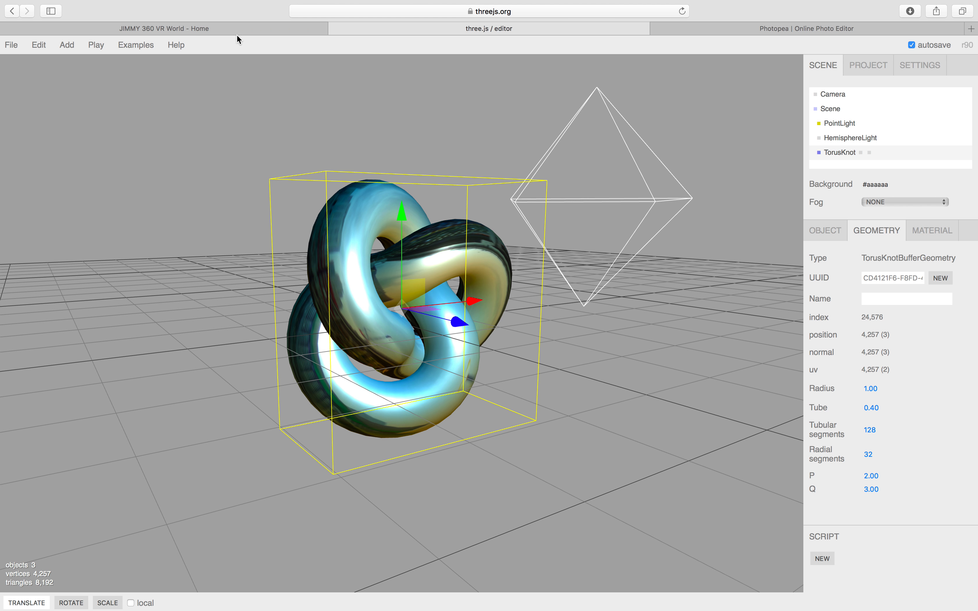
{"action": "left_click", "coordinate": [237, 30]}
{"action": "key", "text": "ctrl+Right"}
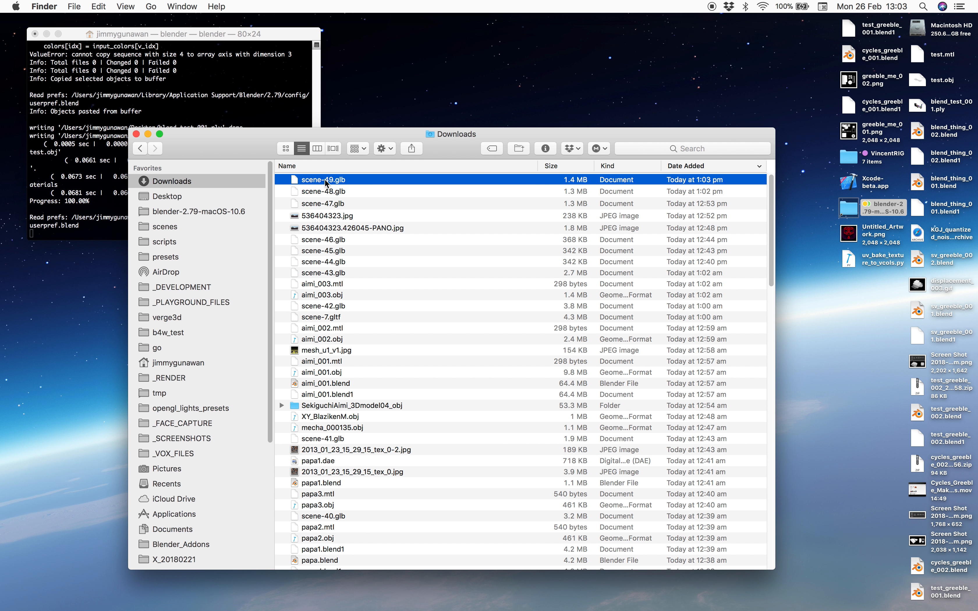
{"action": "key", "text": "ctrl+Left"}
{"action": "left_click_drag", "start_coordinate": [331, 181], "coordinate": [411, 287]}
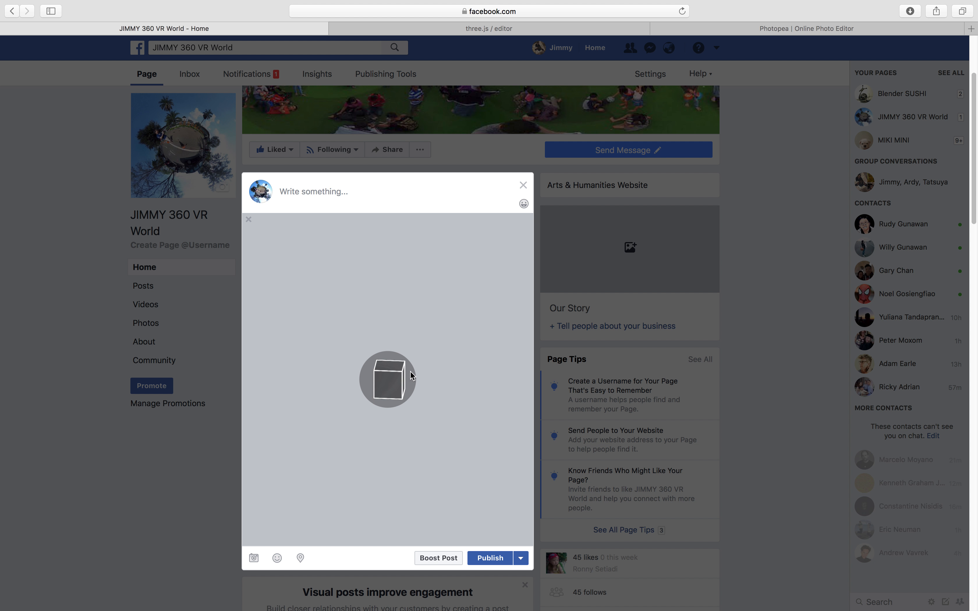
- Try several backgrounds for the torus knot's 3D preview and choose the pink one with concentric squares
{"action": "mouse_move", "coordinate": [398, 366]}
{"action": "left_mouse_down"}
{"action": "mouse_move", "coordinate": [422, 370]}
{"action": "mouse_move", "coordinate": [415, 360]}
{"action": "left_mouse_up"}
{"action": "left_click", "coordinate": [416, 520]}
{"action": "left_click", "coordinate": [404, 523]}
{"action": "left_click", "coordinate": [490, 524]}
{"action": "left_click", "coordinate": [510, 522]}
{"action": "left_click", "coordinate": [530, 525]}
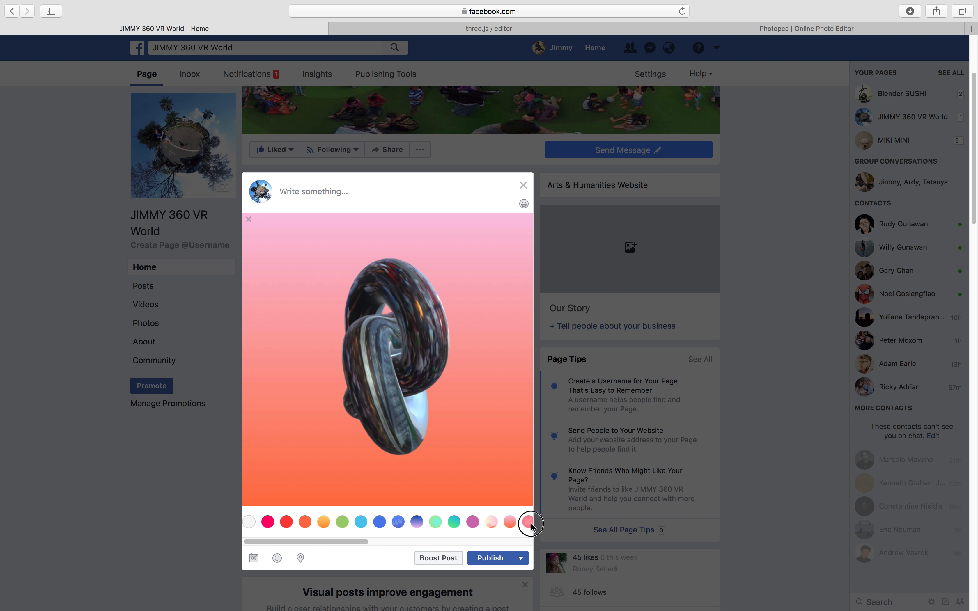
{"action": "left_click_drag", "start_coordinate": [454, 366], "coordinate": [394, 405]}
- Publish the torus knot 3D post on the Facebook page
{"action": "scroll", "coordinate": [390, 407], "scroll_direction": "up", "scroll_amount": 3}
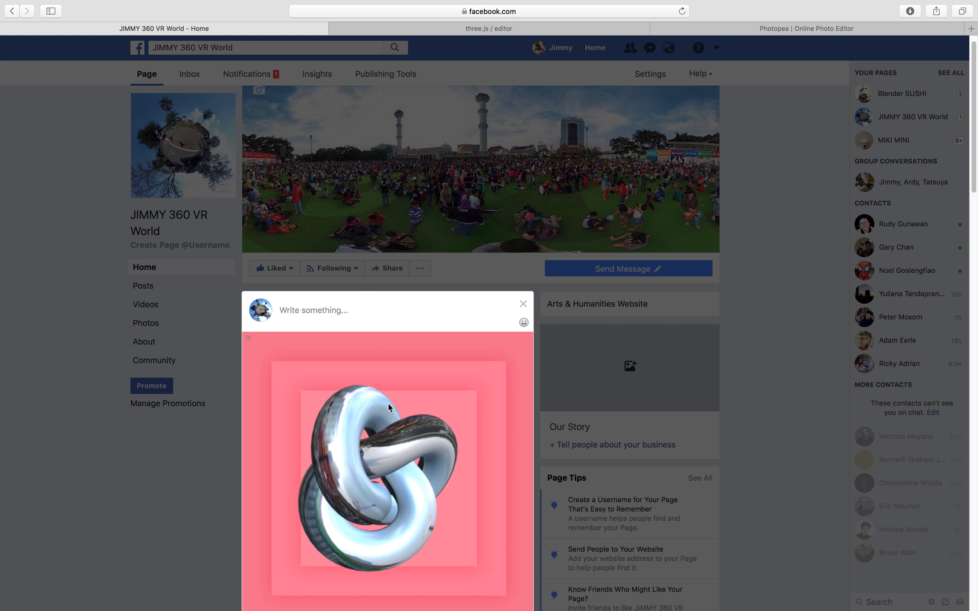
{"action": "scroll", "coordinate": [390, 408], "scroll_direction": "down", "scroll_amount": 5}
{"action": "left_click", "coordinate": [491, 444]}
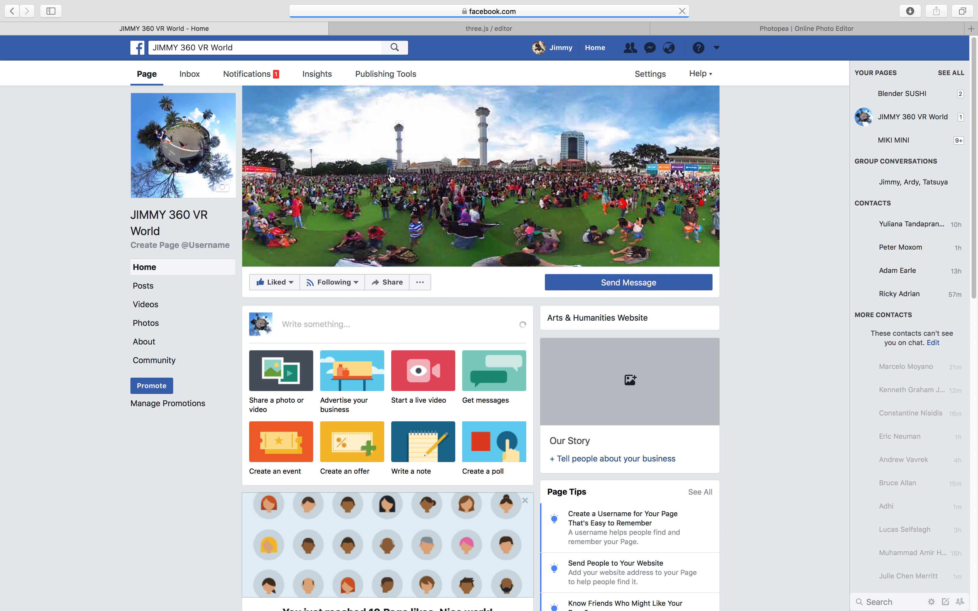
- Check the published torus knot post on the page's timeline and rotate the sphere in the older 3D post below it
{"action": "scroll", "coordinate": [415, 365], "scroll_direction": "down", "scroll_amount": 8}
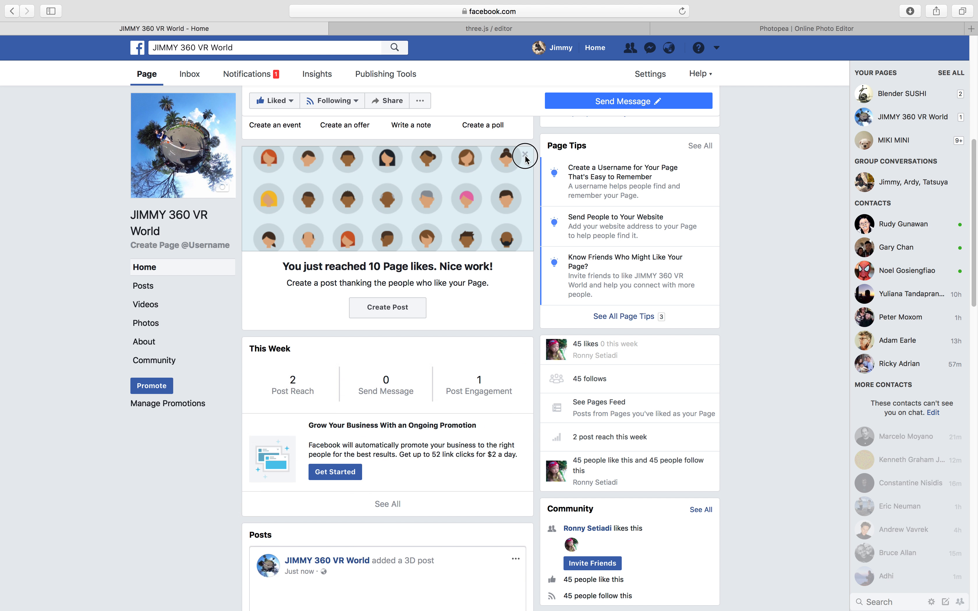
{"action": "scroll", "coordinate": [391, 391], "scroll_direction": "down", "scroll_amount": 5}
{"action": "scroll", "coordinate": [311, 404], "scroll_direction": "down", "scroll_amount": 3}
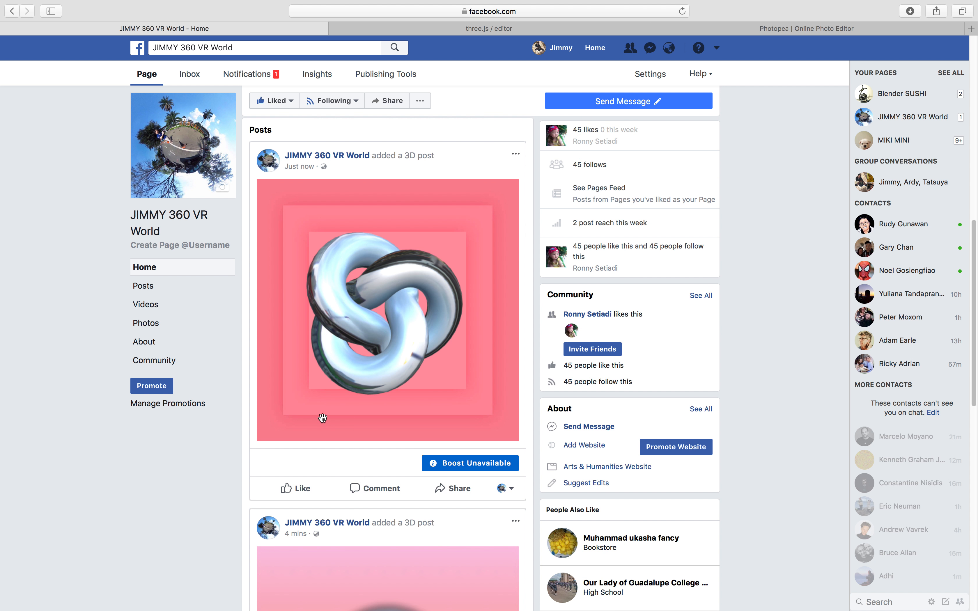
{"action": "scroll", "coordinate": [401, 420], "scroll_direction": "down", "scroll_amount": 5}
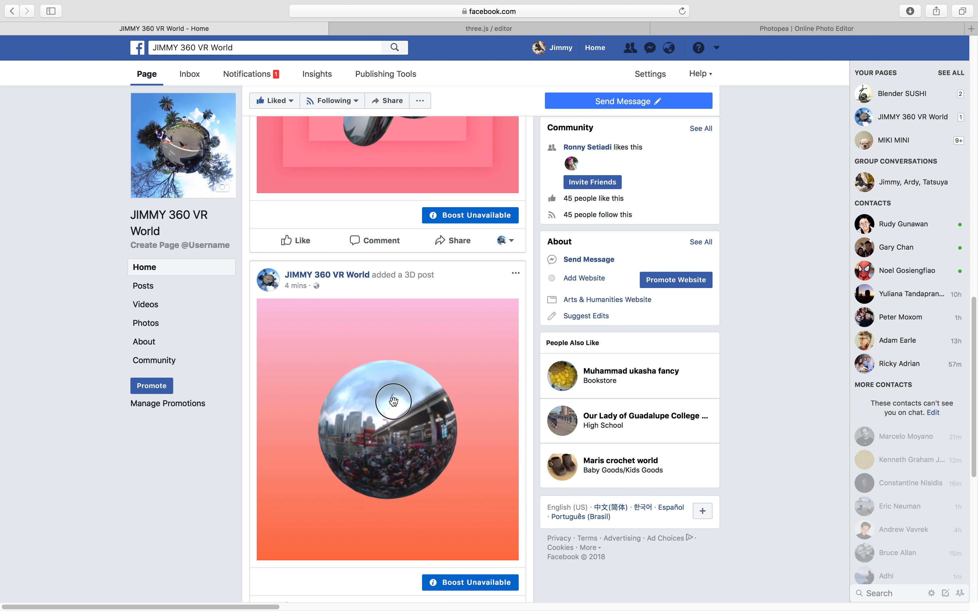
{"action": "left_click_drag", "start_coordinate": [362, 397], "coordinate": [428, 390]}
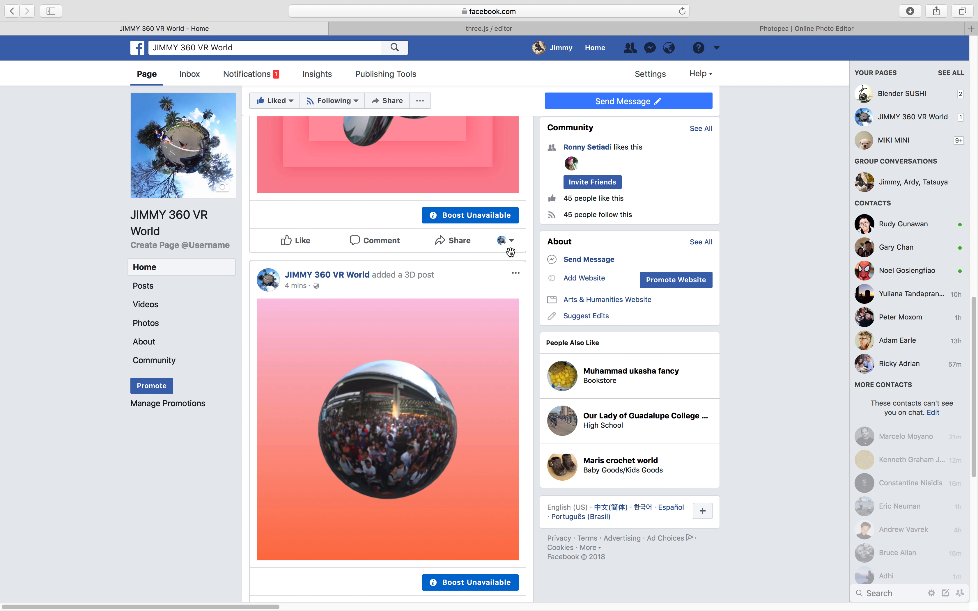
- Review the torus knot in the three.js editor and the full panorama fitted to view in Photopea, and switch to Finder's Downloads folder
{"action": "left_click", "coordinate": [537, 28]}
{"action": "left_click_drag", "start_coordinate": [489, 121], "coordinate": [443, 226]}
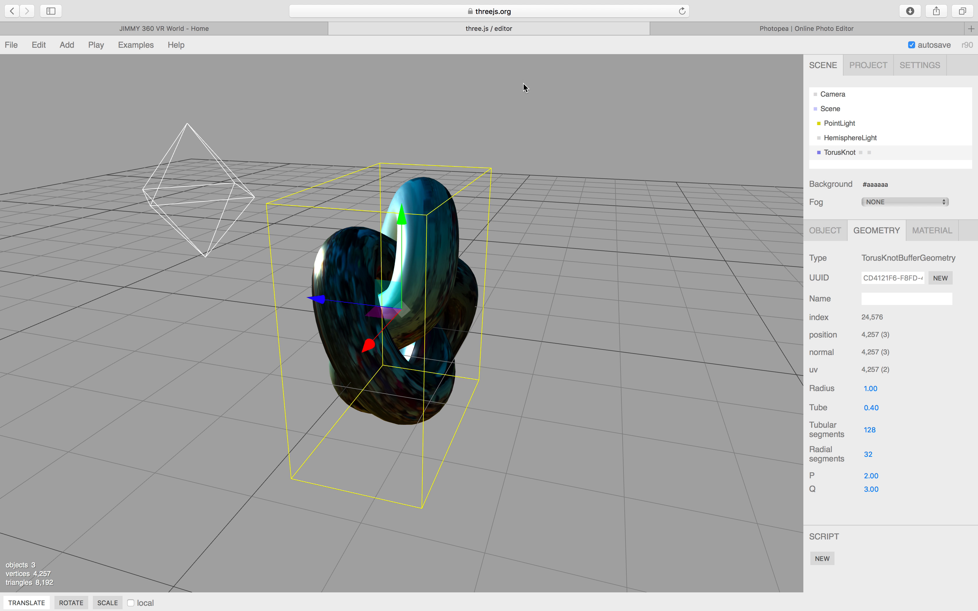
{"action": "left_click_drag", "start_coordinate": [573, 181], "coordinate": [508, 191]}
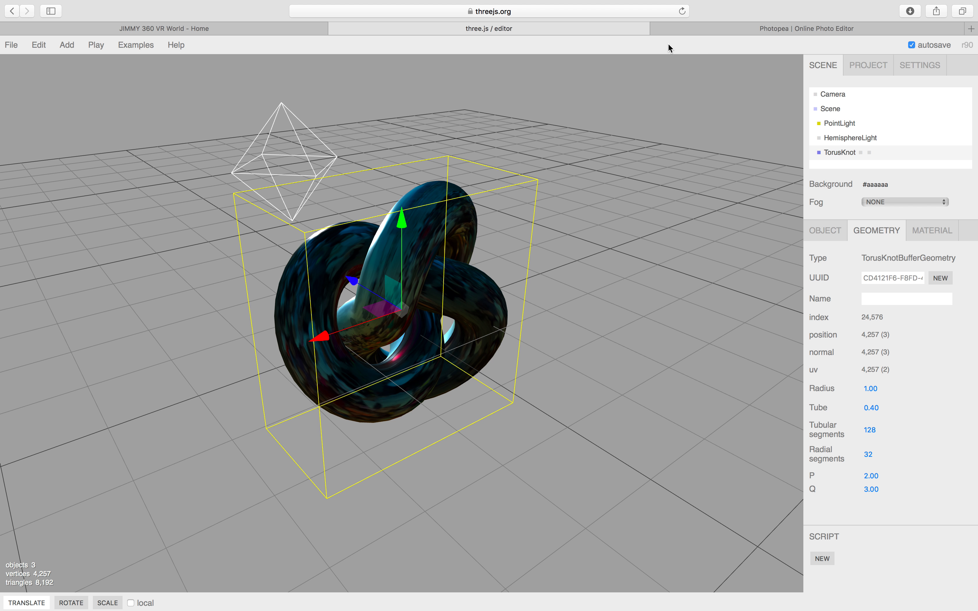
{"action": "left_click", "coordinate": [702, 29]}
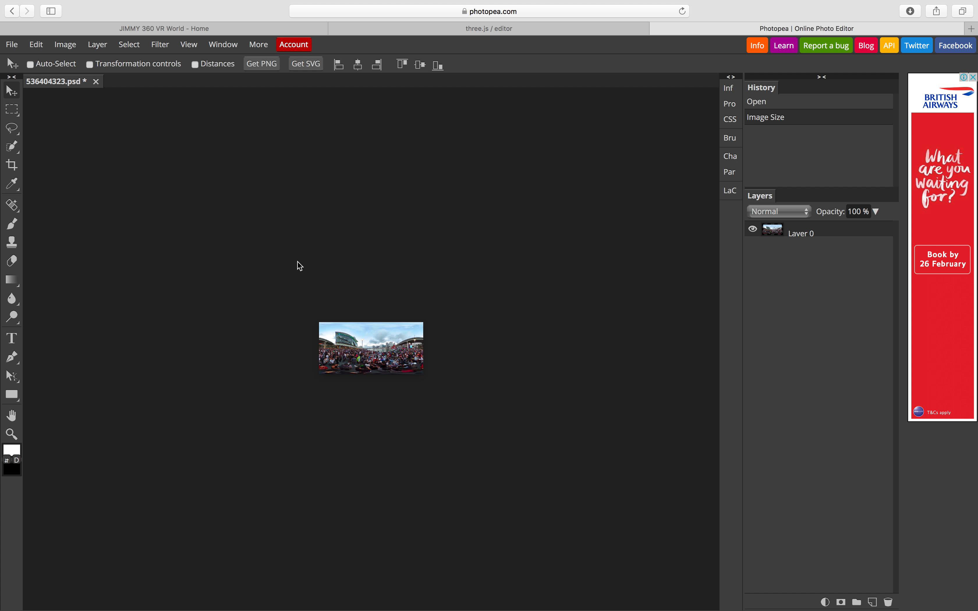
{"action": "key", "text": "super+0"}
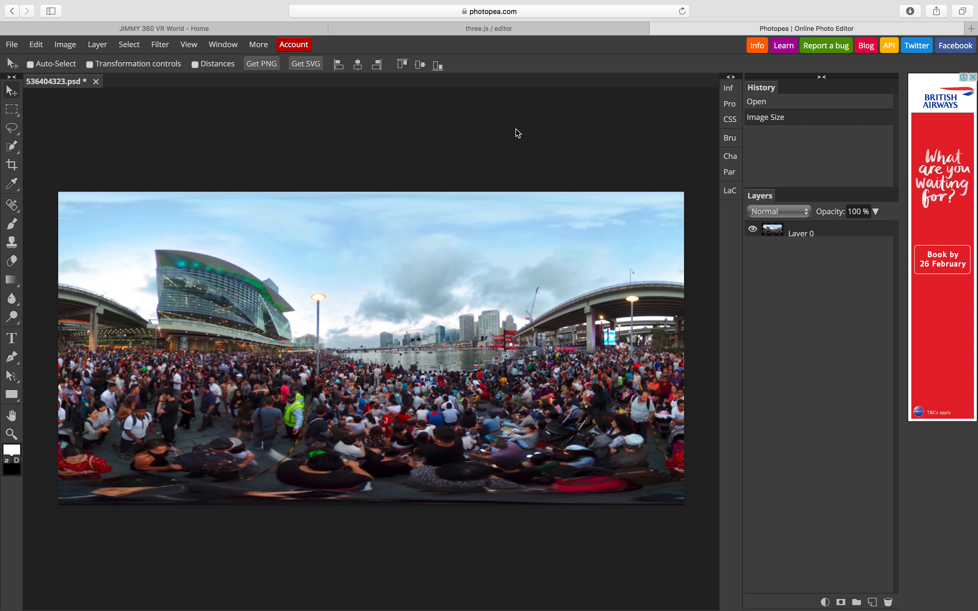
{"action": "key", "text": "super+Tab"}
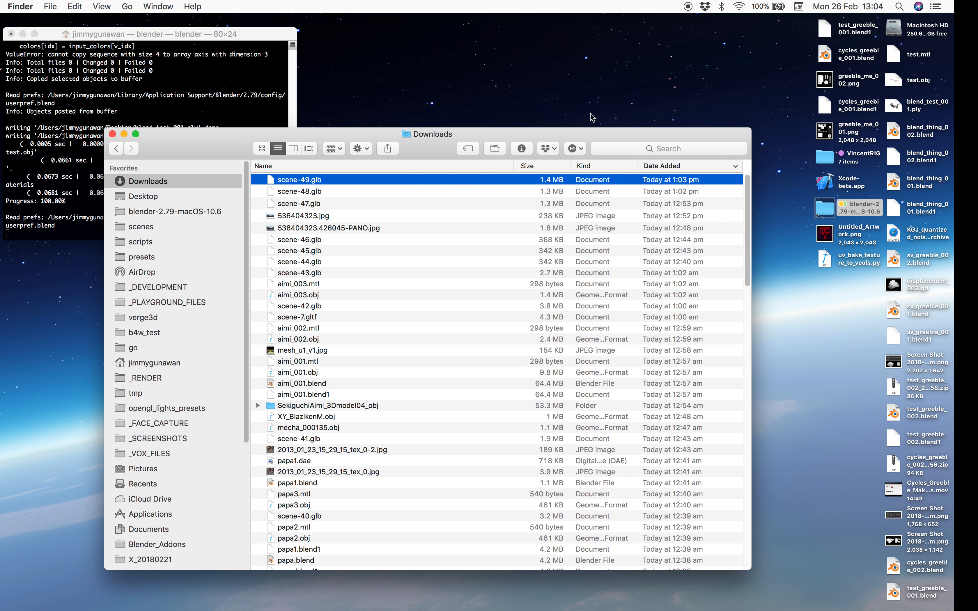